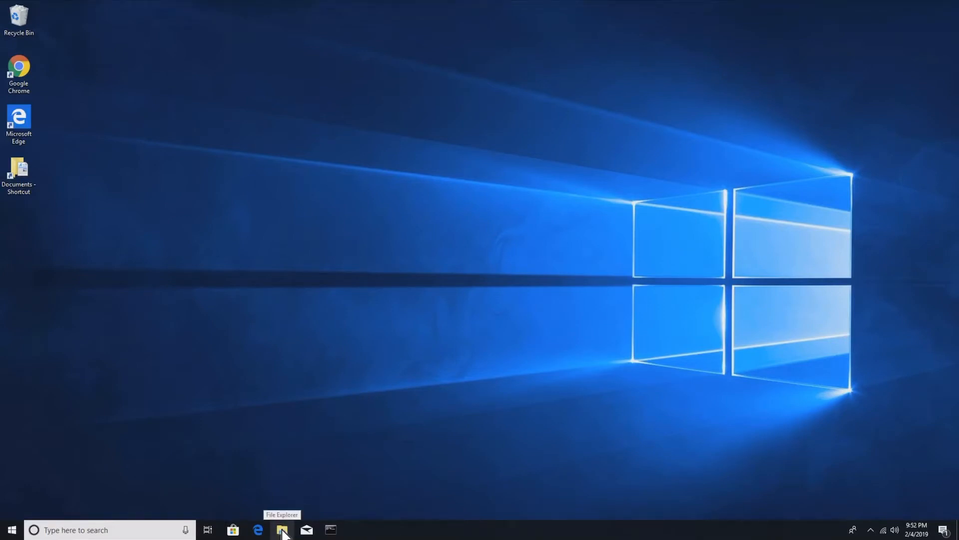
Step: Open File Explorer at Local Disk (C:) and show the location's path as editable text
{"action": "left_click", "coordinate": [283, 531]}
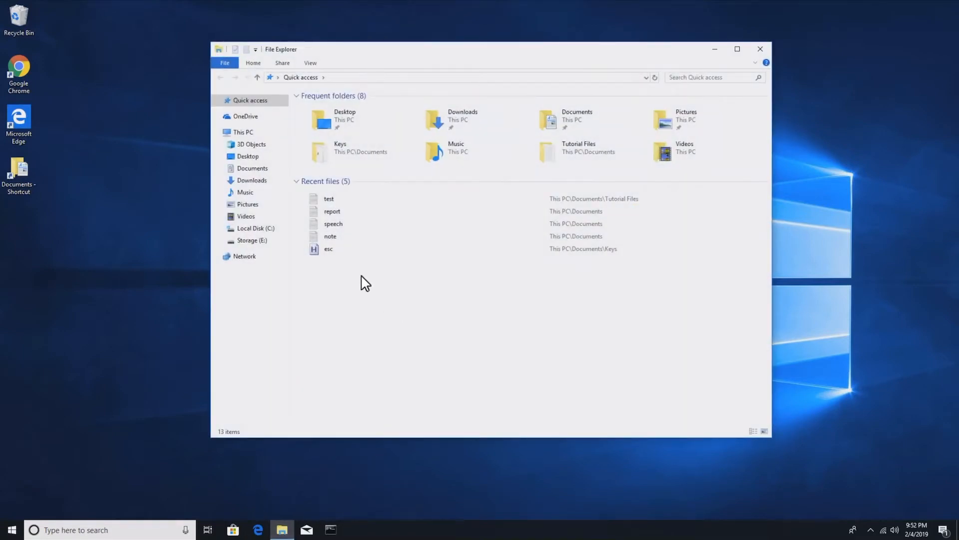
{"action": "left_click", "coordinate": [268, 231]}
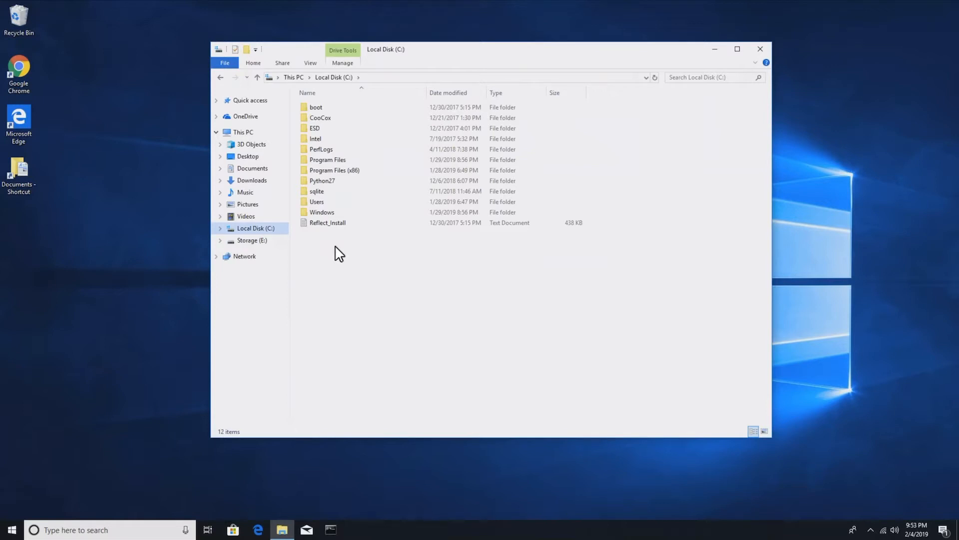
{"action": "left_click", "coordinate": [377, 76]}
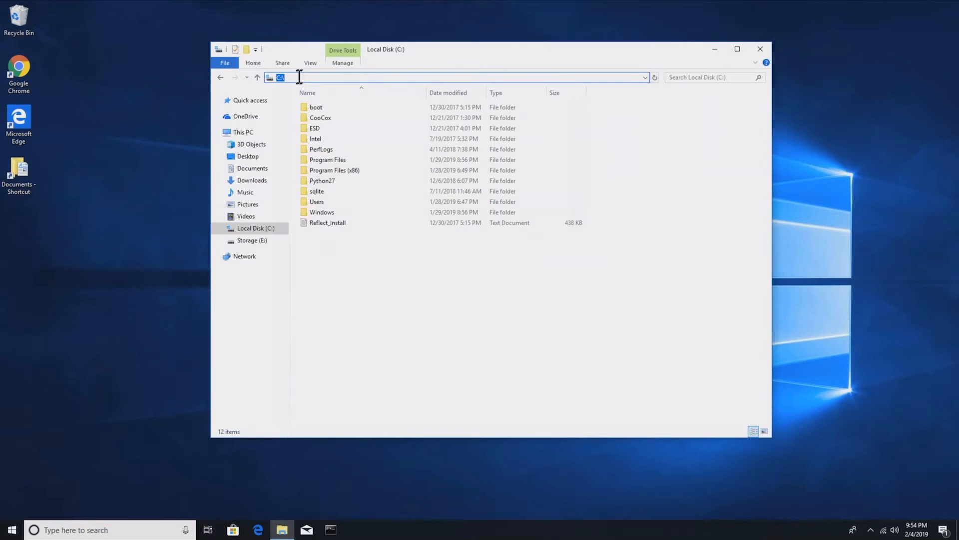
Step: Enable the folder option that displays the full path in the title bar and apply it
{"action": "left_click", "coordinate": [225, 62]}
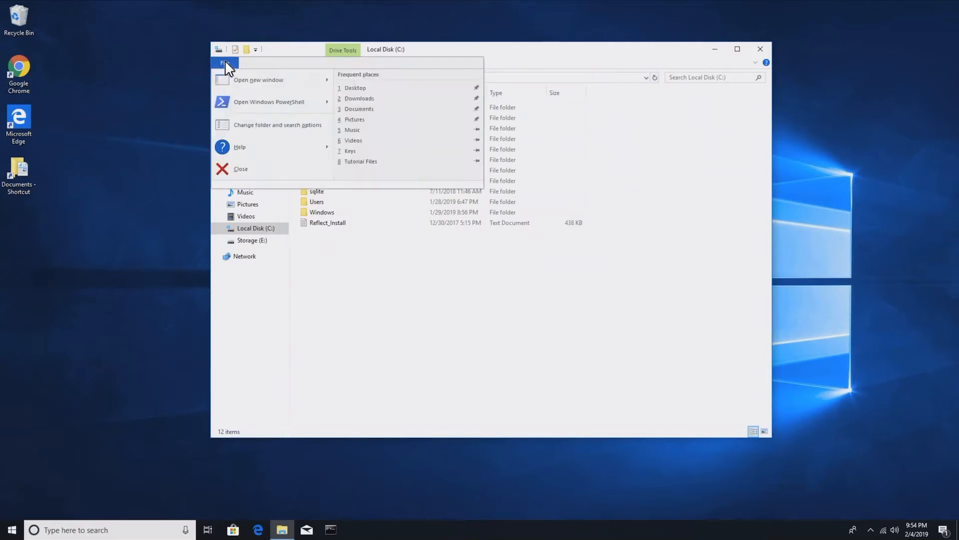
{"action": "left_click", "coordinate": [290, 126]}
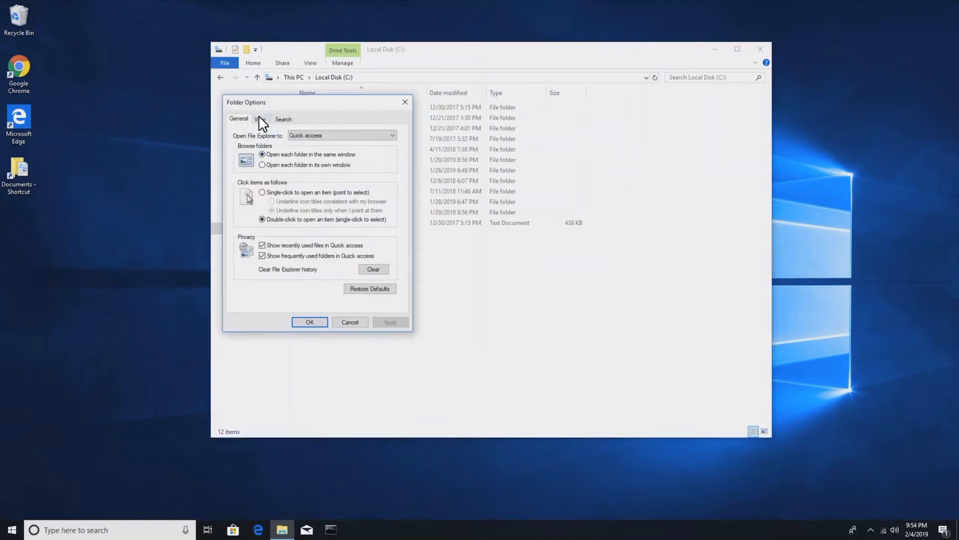
{"action": "left_click", "coordinate": [260, 120]}
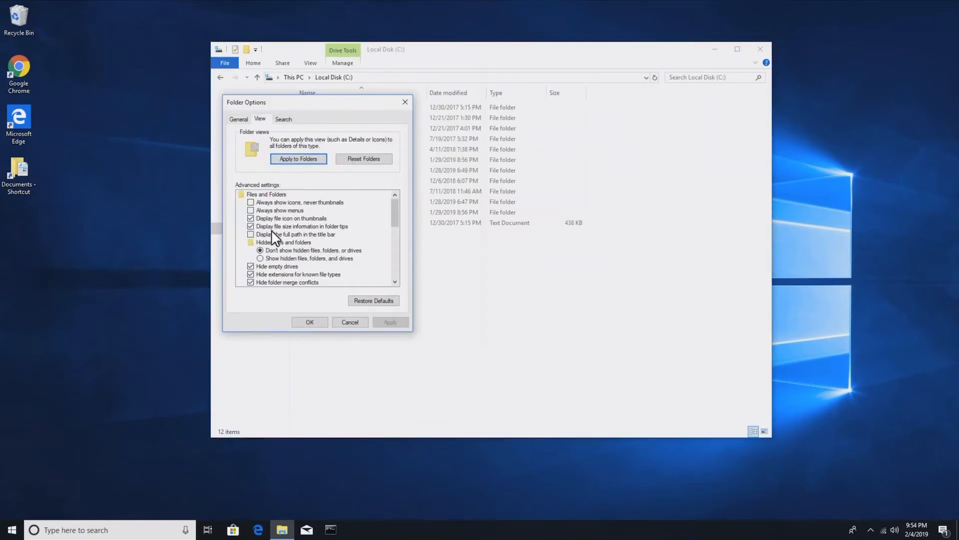
{"action": "left_click", "coordinate": [249, 234]}
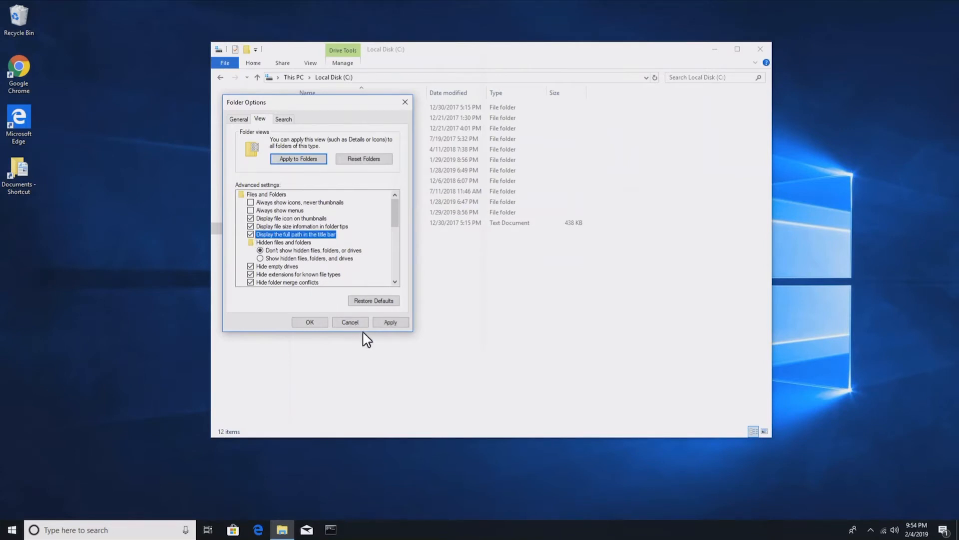
{"action": "left_click", "coordinate": [377, 322]}
{"action": "left_click", "coordinate": [316, 323]}
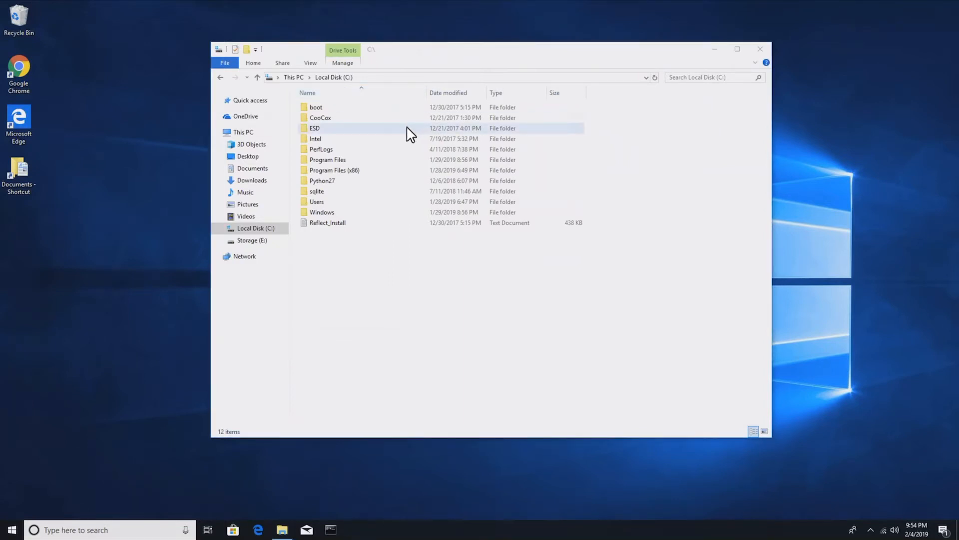
Step: Browse into Users > Dcode Tech, stepping back and forward once, and return to the root of Local Disk (C:)
{"action": "double_click", "coordinate": [359, 201]}
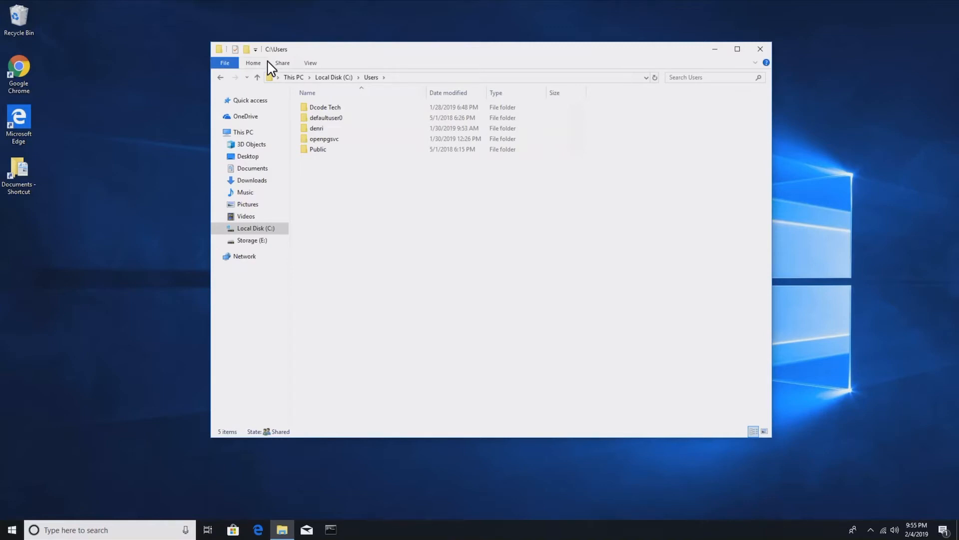
{"action": "double_click", "coordinate": [335, 114]}
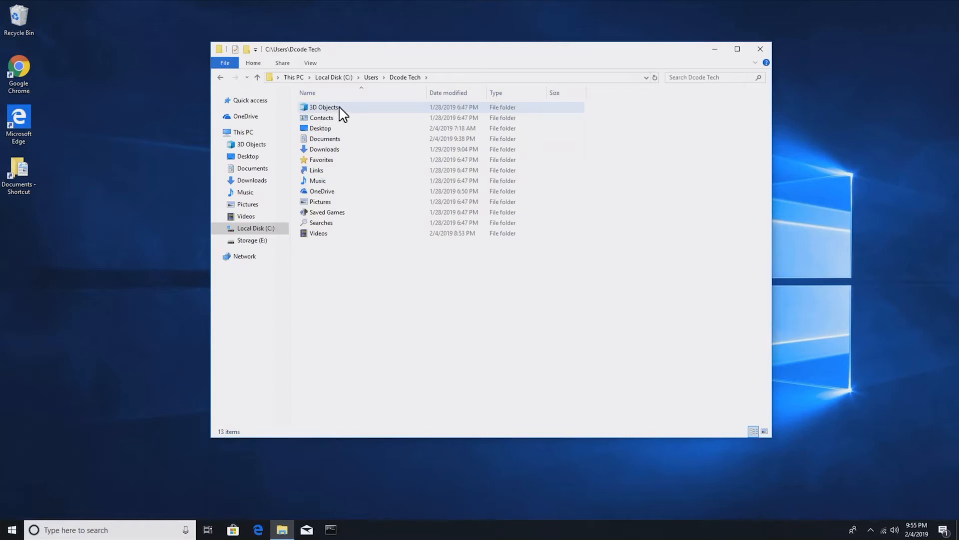
{"action": "left_click", "coordinate": [222, 79]}
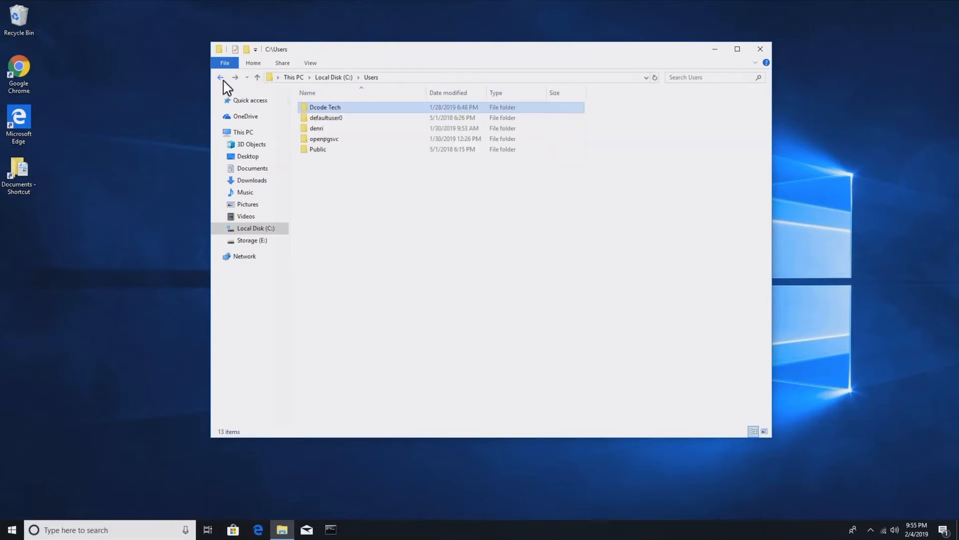
{"action": "left_click", "coordinate": [237, 79]}
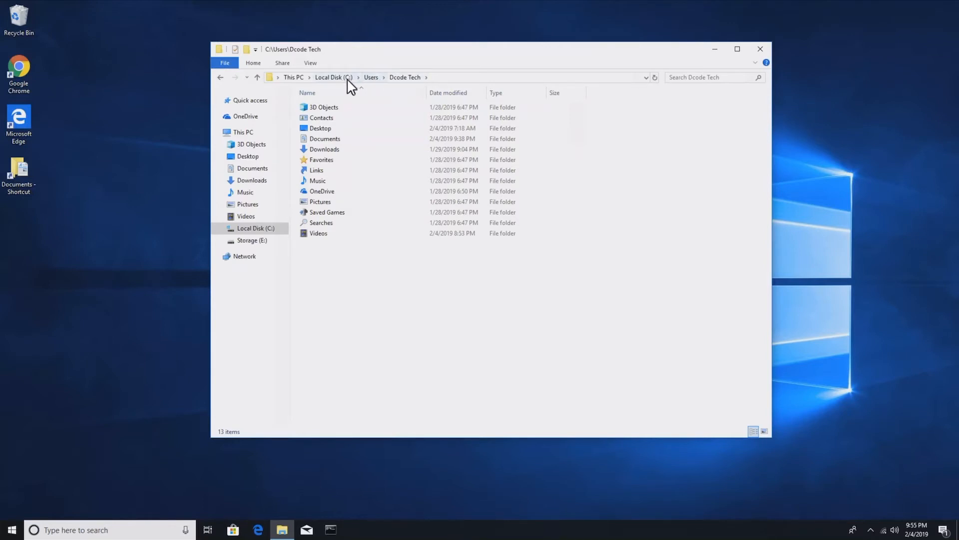
{"action": "left_click", "coordinate": [333, 78]}
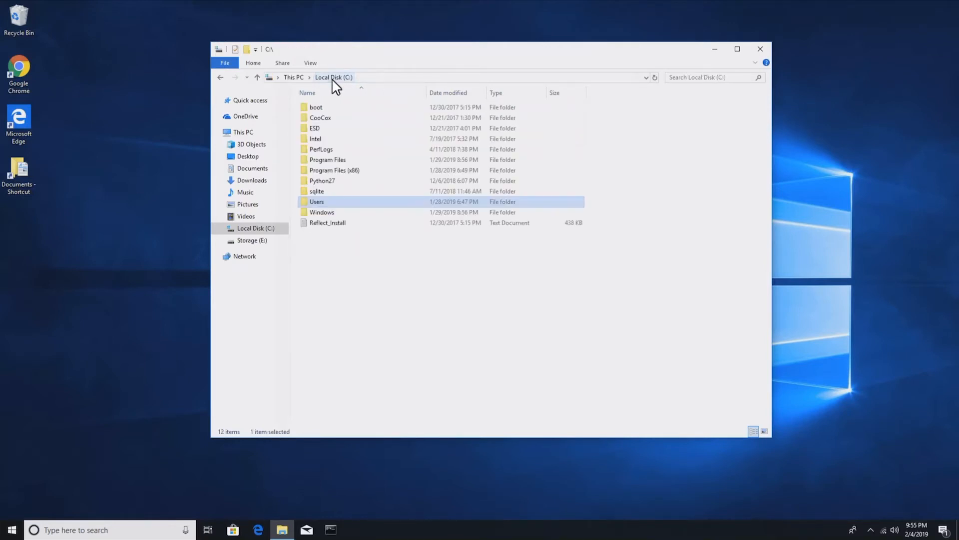
Step: Navigate to Users > Dcode Tech > Documents > Tutorial Files and view the test text file's contents, closing it when done
{"action": "double_click", "coordinate": [355, 210]}
{"action": "double_click", "coordinate": [347, 107]}
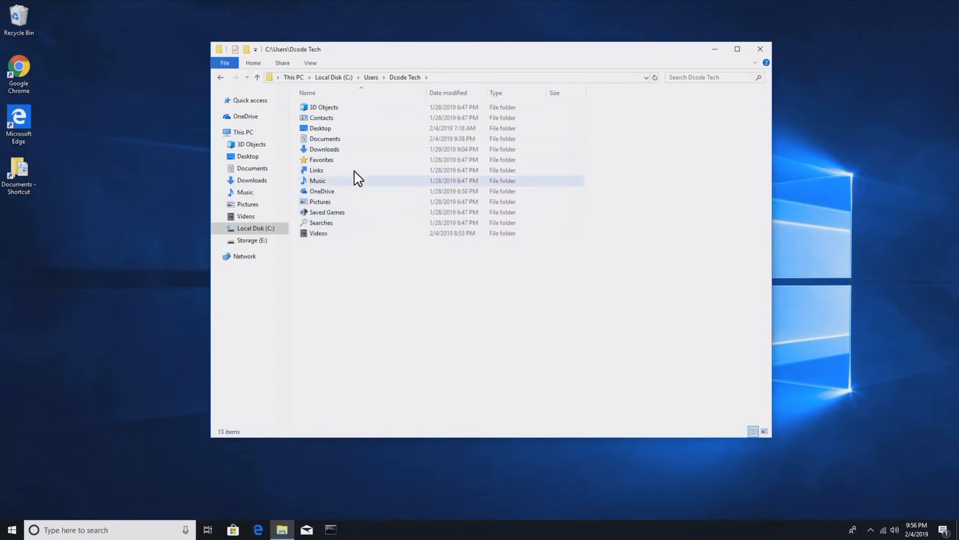
{"action": "double_click", "coordinate": [359, 138]}
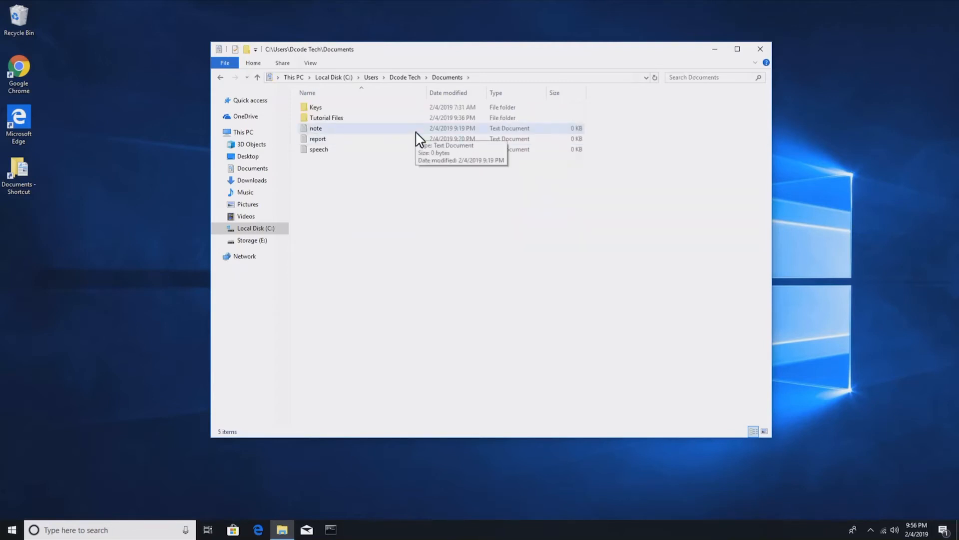
{"action": "double_click", "coordinate": [381, 118]}
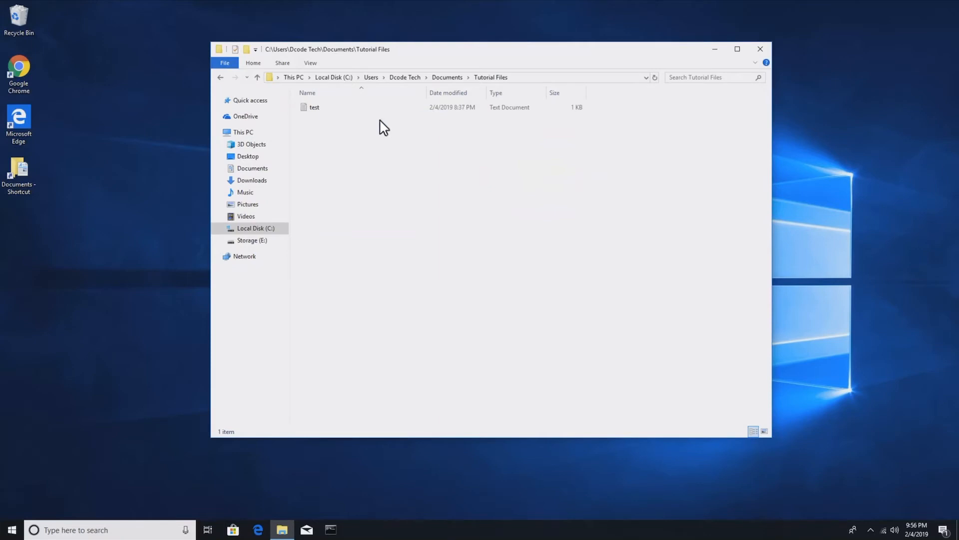
{"action": "double_click", "coordinate": [390, 108]}
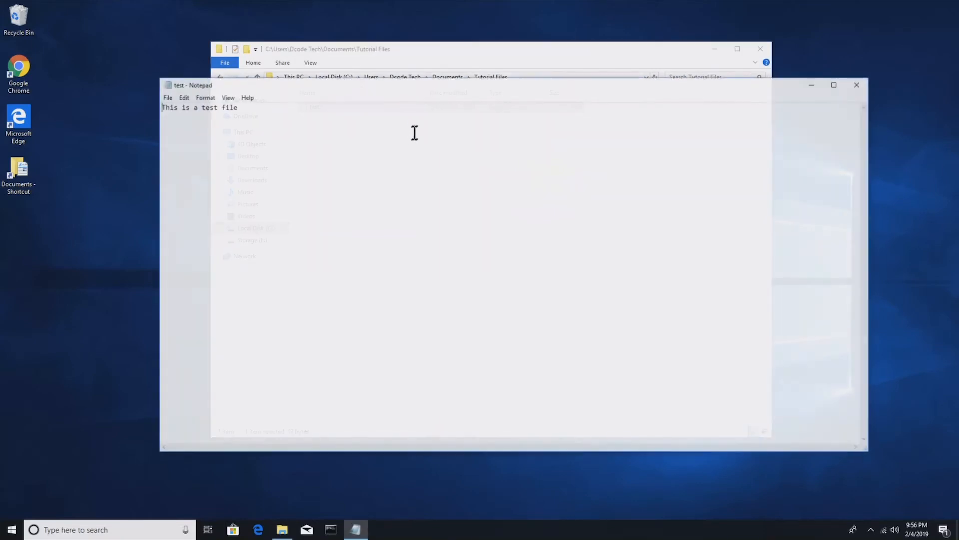
{"action": "left_click", "coordinate": [858, 84]}
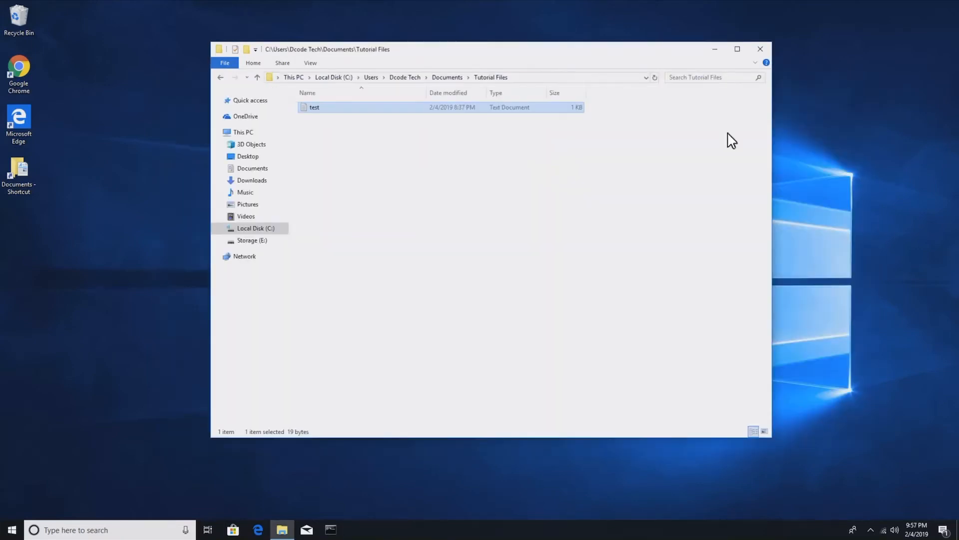
Step: Copy the full path of the Tutorial Files folder and close the File Explorer window
{"action": "left_click", "coordinate": [523, 78]}
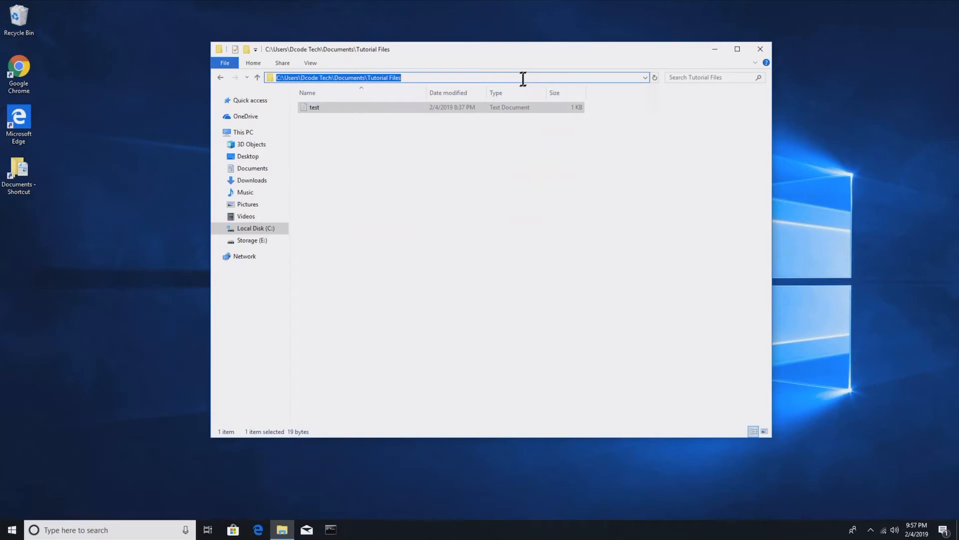
{"action": "right_click", "coordinate": [523, 79]}
{"action": "left_click", "coordinate": [553, 112]}
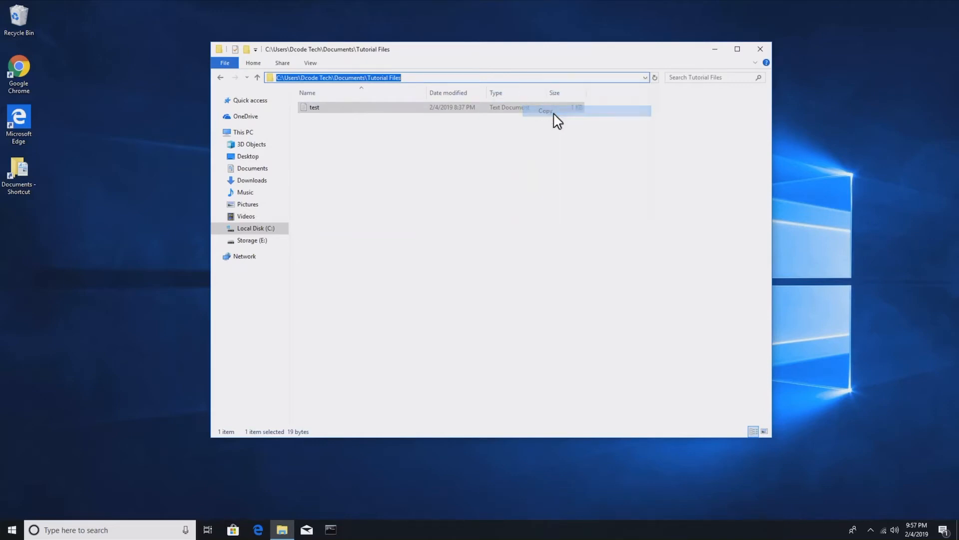
{"action": "left_click", "coordinate": [758, 47]}
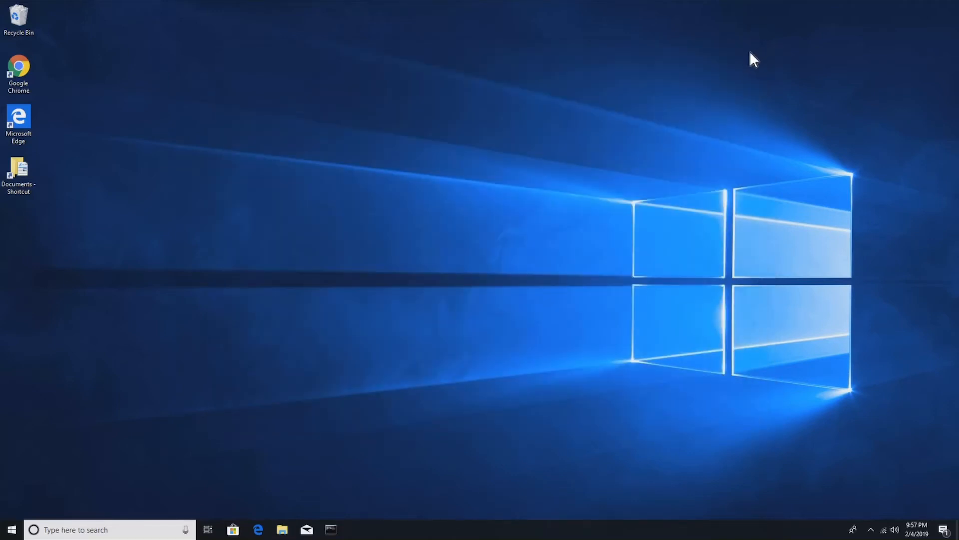
Step: Reopen File Explorer and go directly to C:\Users\Dcode Tech\Documents\Tutorial Files using the copied path
{"action": "left_click", "coordinate": [282, 528]}
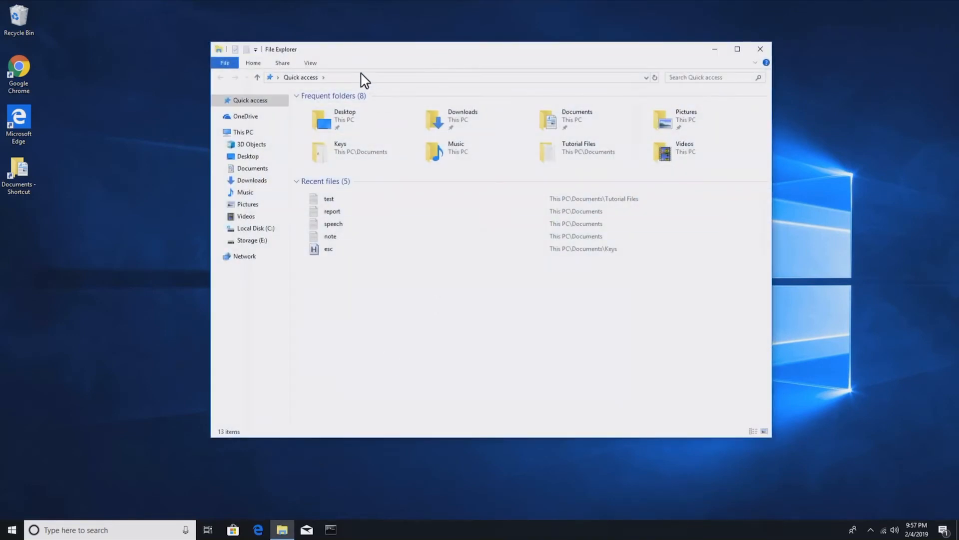
{"action": "left_click", "coordinate": [355, 77]}
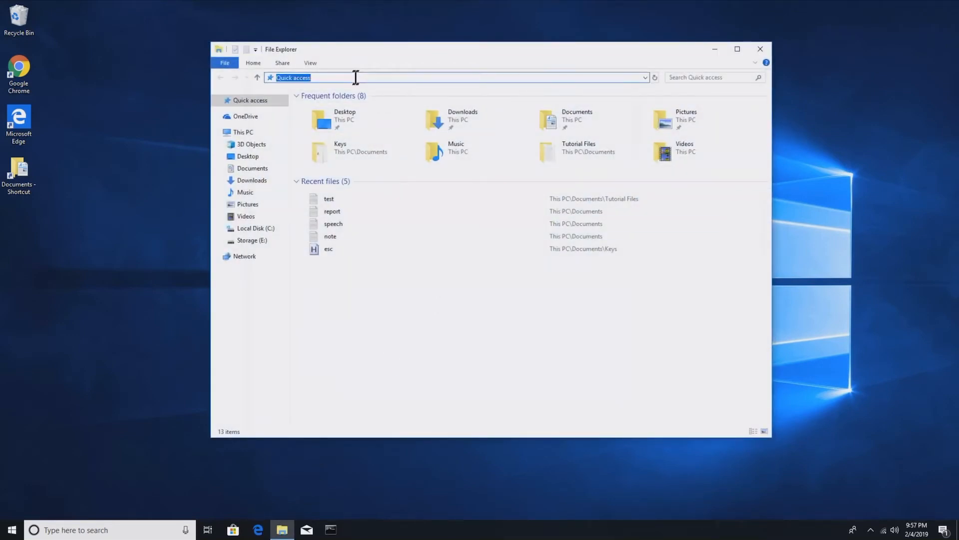
{"action": "right_click", "coordinate": [355, 77]}
{"action": "left_click", "coordinate": [382, 120]}
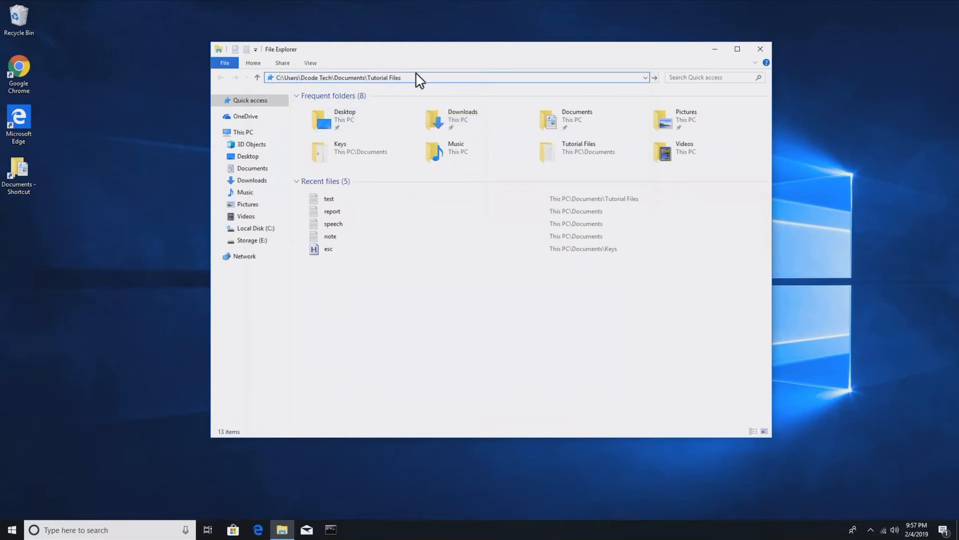
{"action": "key", "text": "Return"}
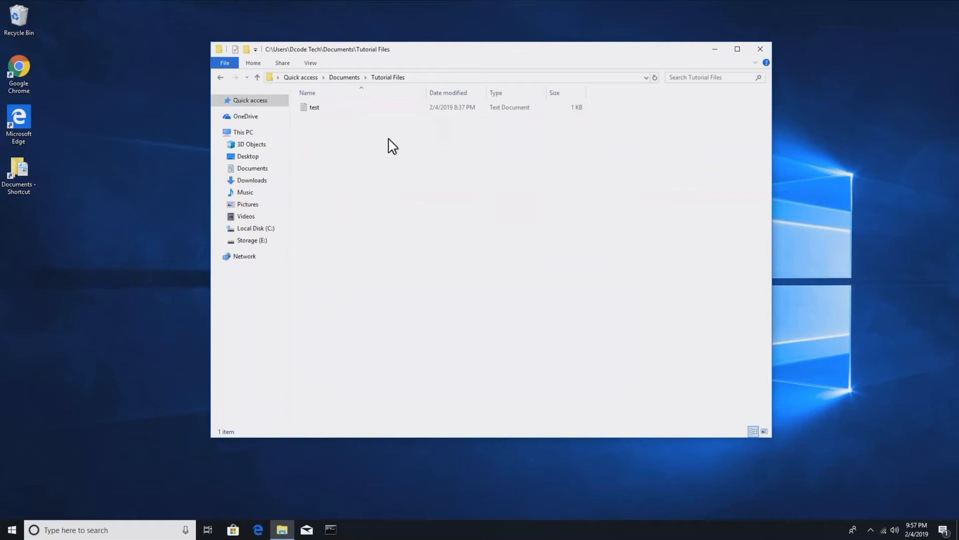
Step: Move the note text file from Documents into Tutorial Files, check that folder's contents, and return to Documents
{"action": "left_click", "coordinate": [344, 79]}
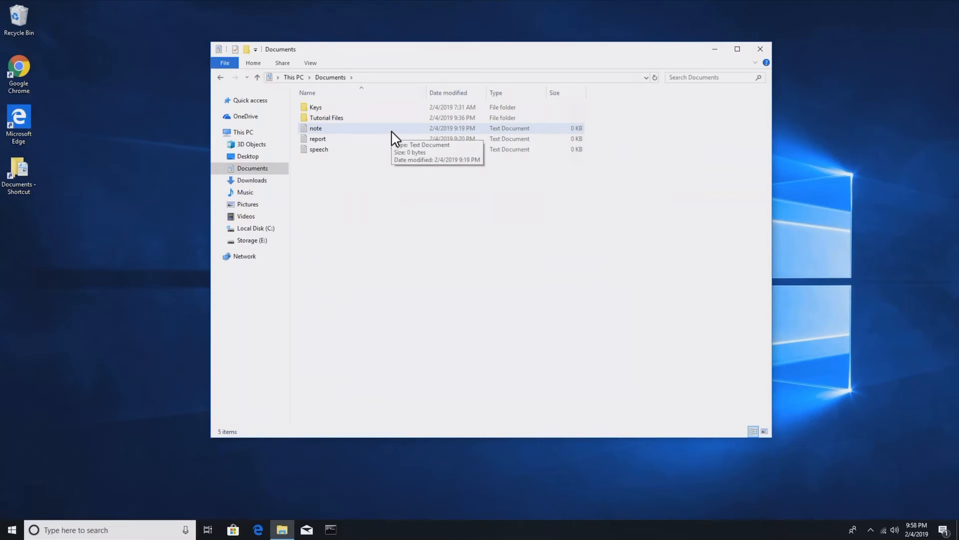
{"action": "left_click_drag", "start_coordinate": [351, 128], "coordinate": [347, 118]}
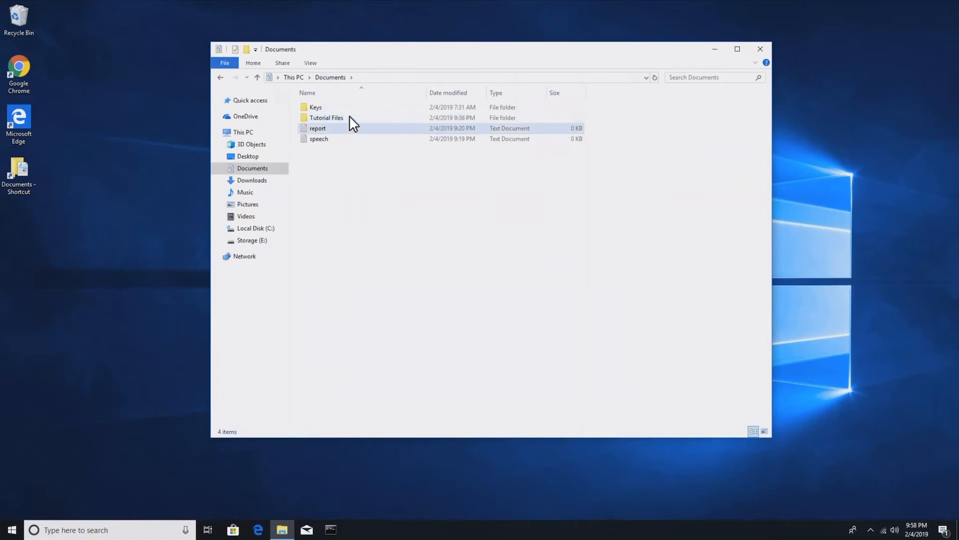
{"action": "double_click", "coordinate": [350, 118]}
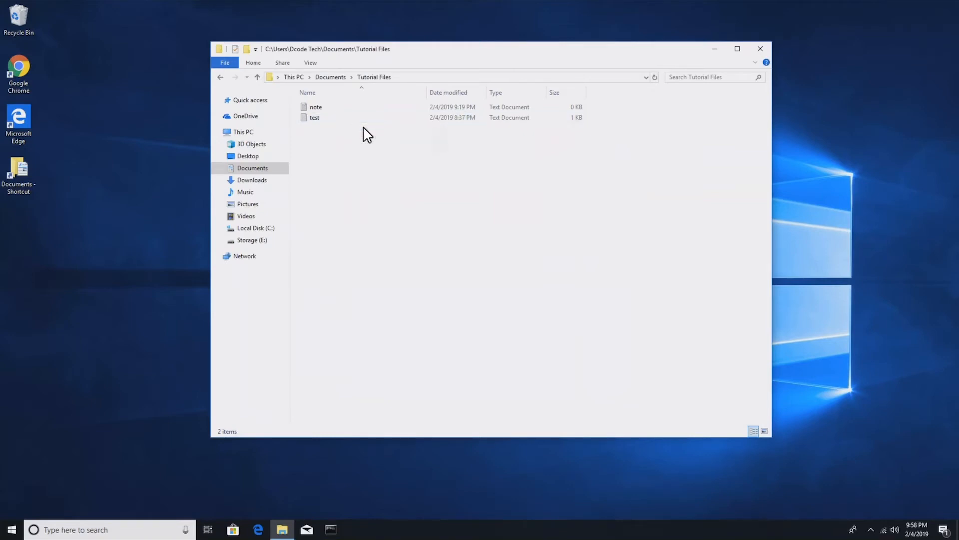
{"action": "left_click", "coordinate": [220, 78]}
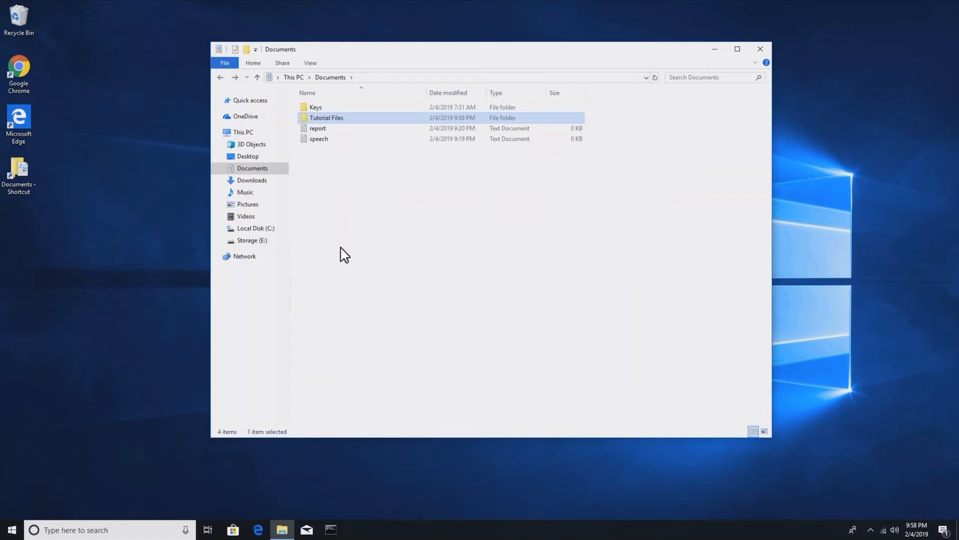
Step: Create a folder named School Homework in Documents and move the report and speech text files into it
{"action": "right_click", "coordinate": [345, 175]}
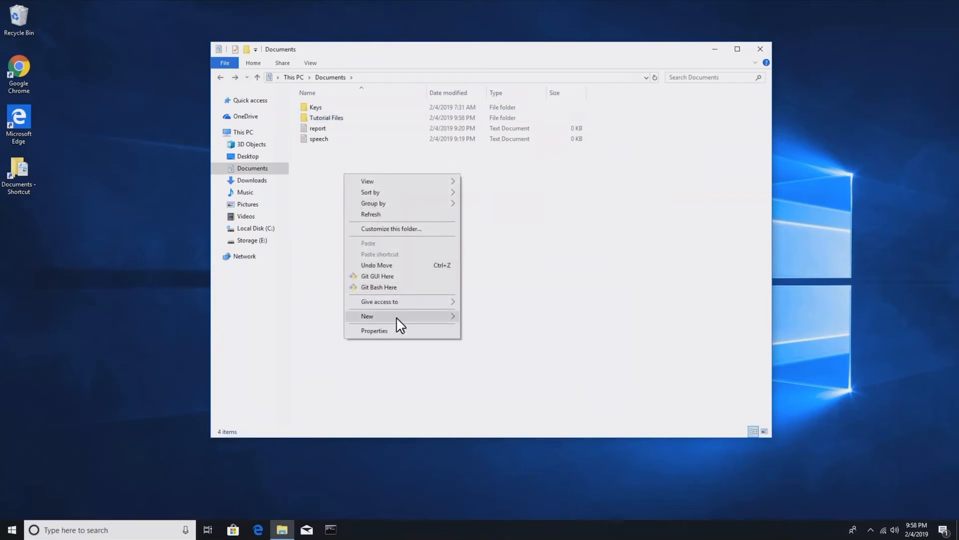
{"action": "mouse_move", "coordinate": [395, 318]}
{"action": "left_click", "coordinate": [482, 316]}
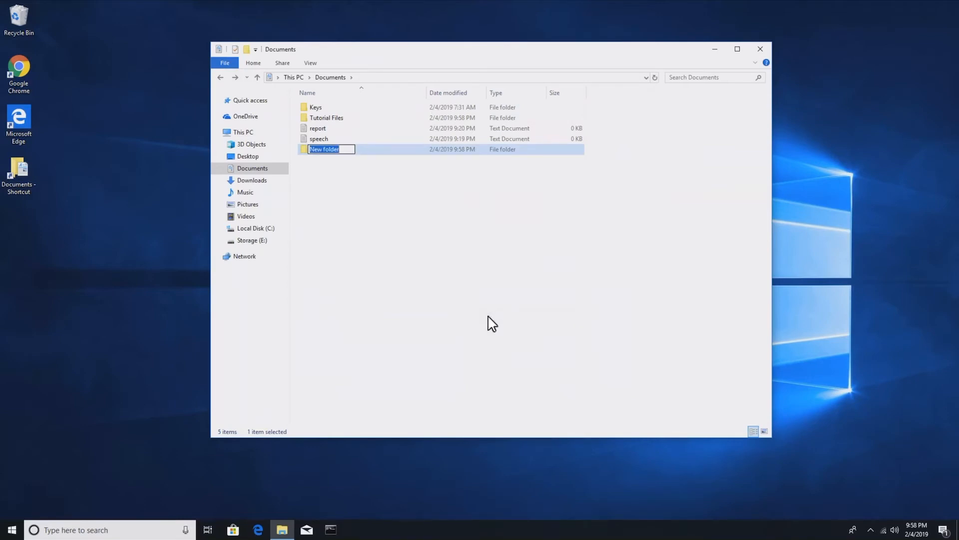
{"action": "type", "text": "School Homework"}
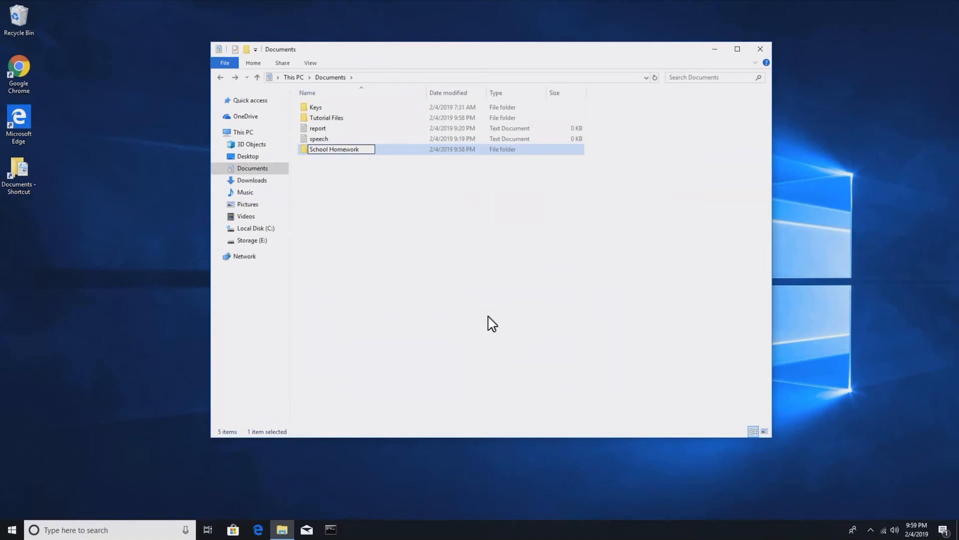
{"action": "key", "text": "Return"}
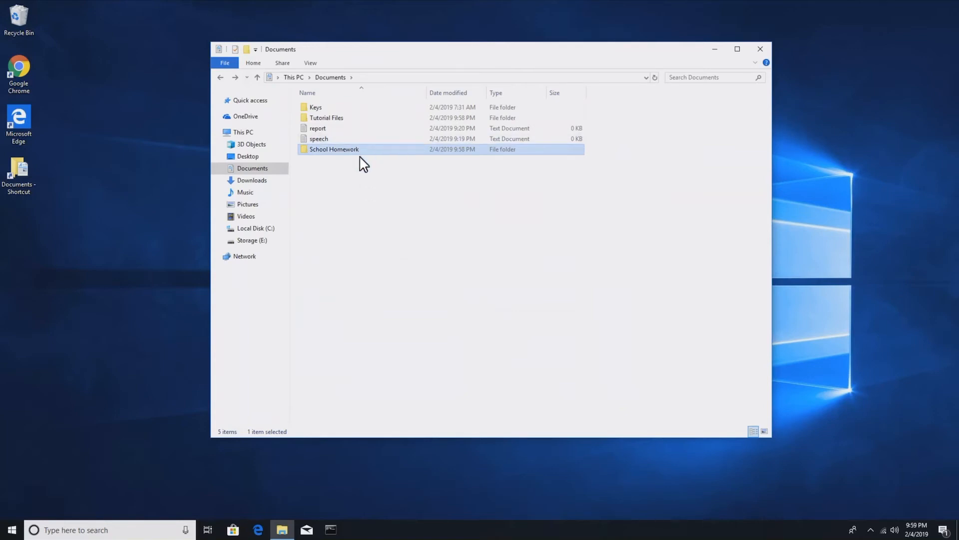
{"action": "left_click", "coordinate": [350, 196]}
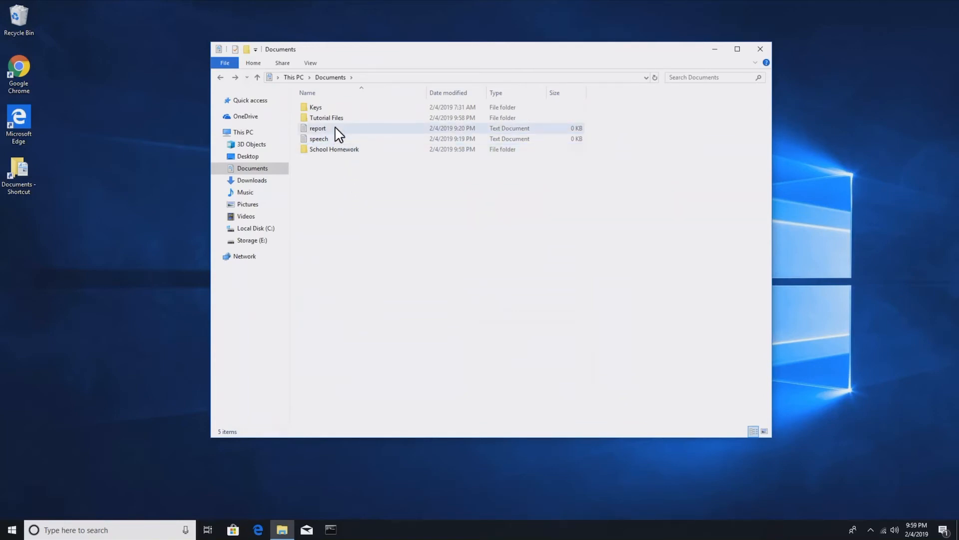
{"action": "left_click_drag", "start_coordinate": [331, 132], "coordinate": [364, 144]}
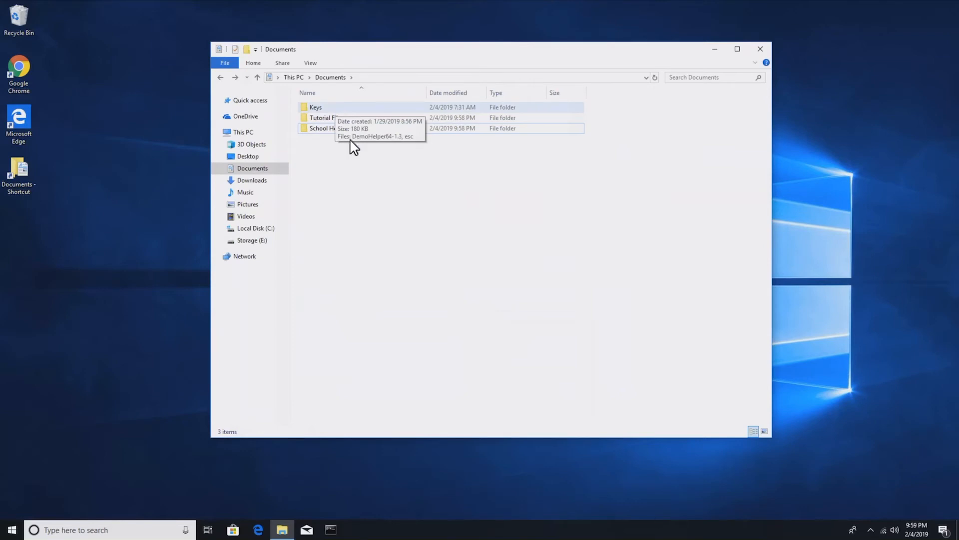
Step: Look into the Tutorial Files folder and go to Videos by browsing from Local Disk (C:) through Users and Dcode Tech
{"action": "double_click", "coordinate": [366, 120]}
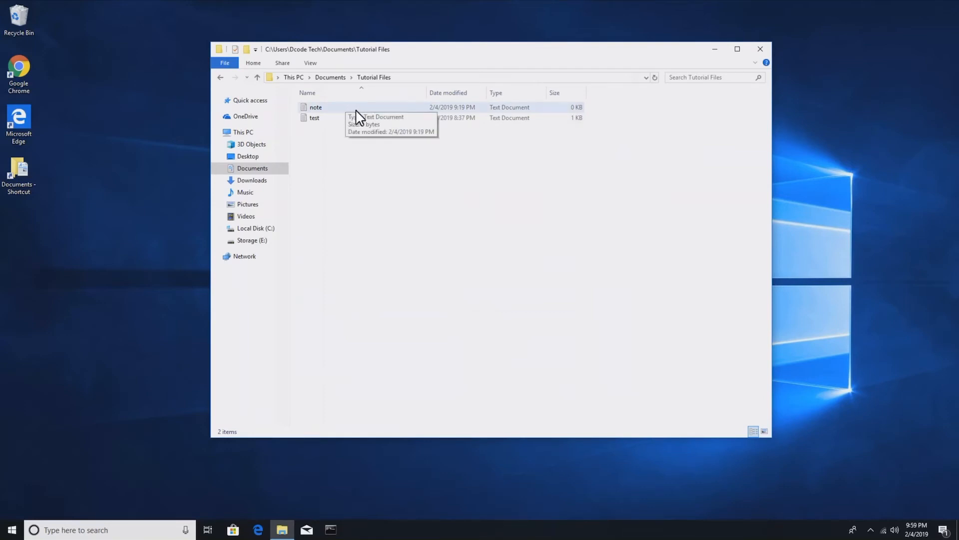
{"action": "mouse_move", "coordinate": [346, 105]}
{"action": "left_mouse_down"}
{"action": "mouse_move", "coordinate": [332, 76]}
{"action": "mouse_move", "coordinate": [293, 81]}
{"action": "mouse_move", "coordinate": [326, 74]}
{"action": "mouse_move", "coordinate": [331, 112]}
{"action": "left_mouse_up"}
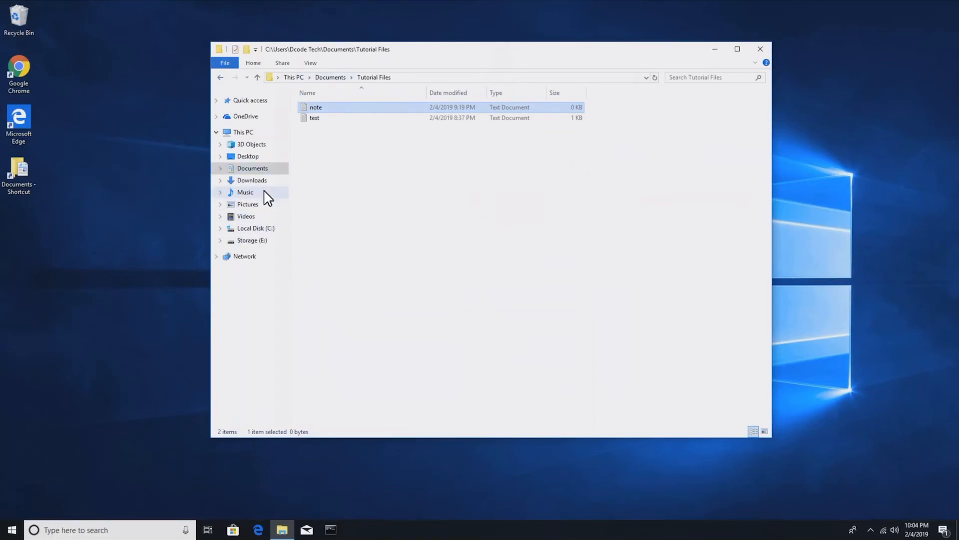
{"action": "left_click", "coordinate": [259, 229]}
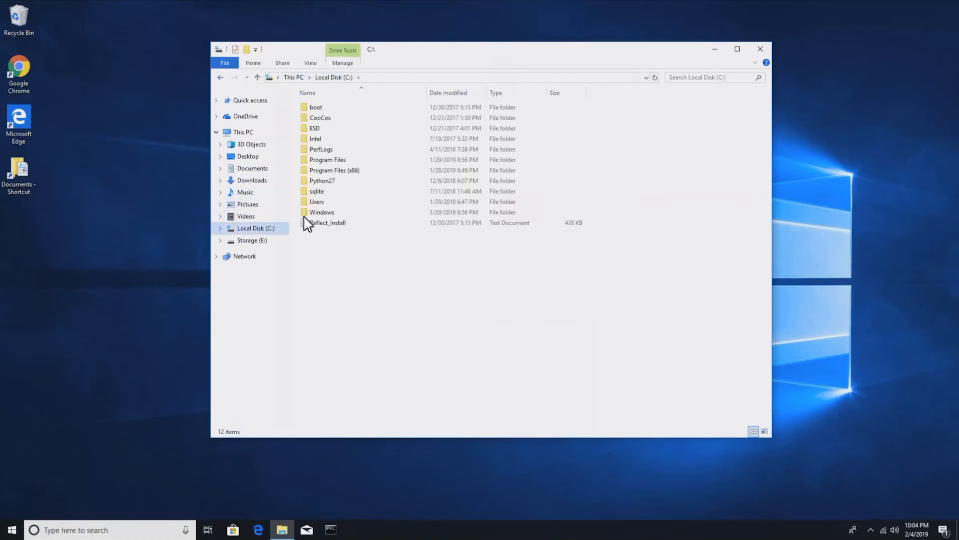
{"action": "double_click", "coordinate": [344, 201]}
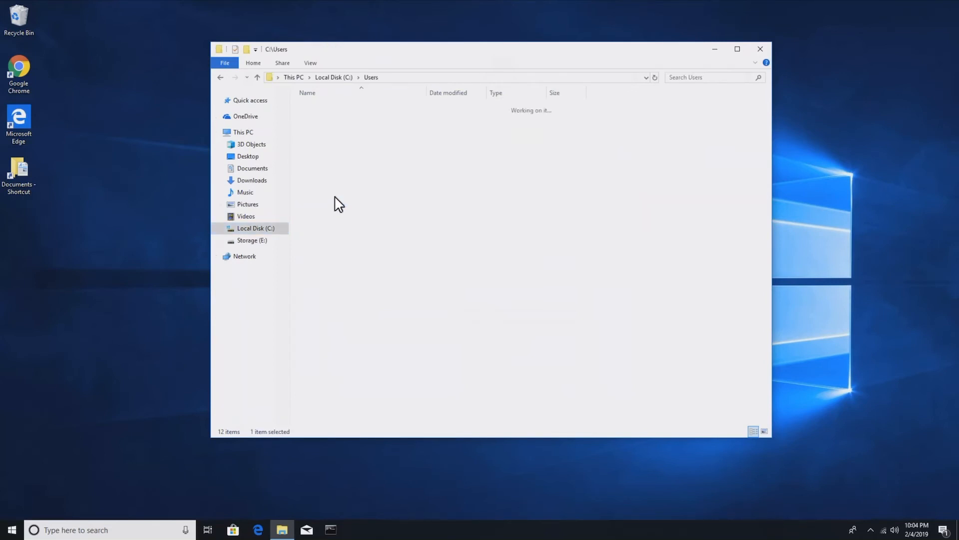
{"action": "double_click", "coordinate": [336, 107]}
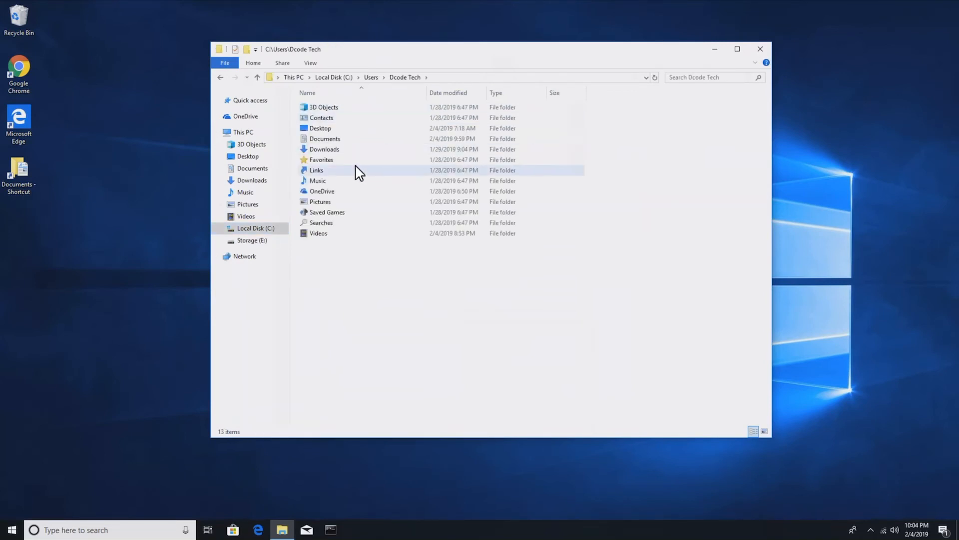
{"action": "double_click", "coordinate": [334, 235]}
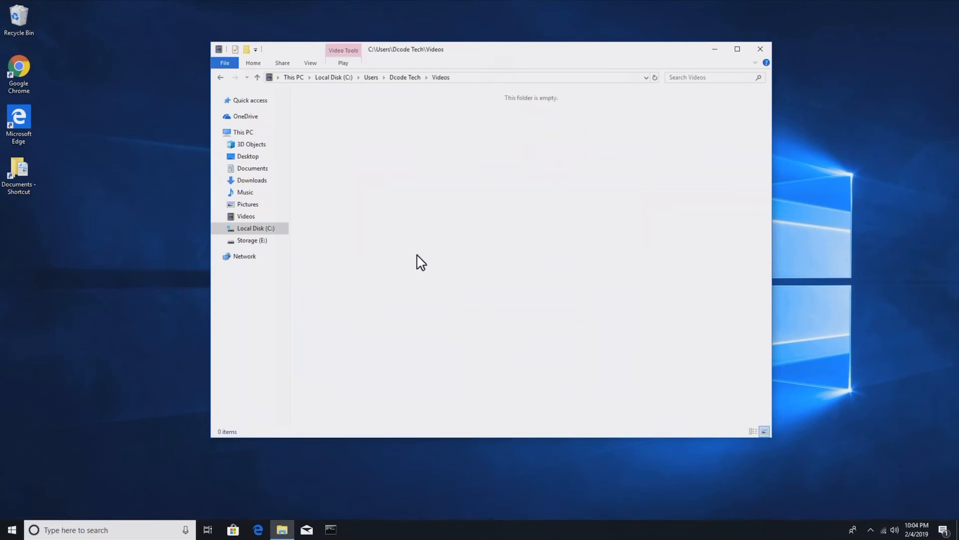
Step: Create a folder named Trips in Videos
{"action": "right_click", "coordinate": [417, 206]}
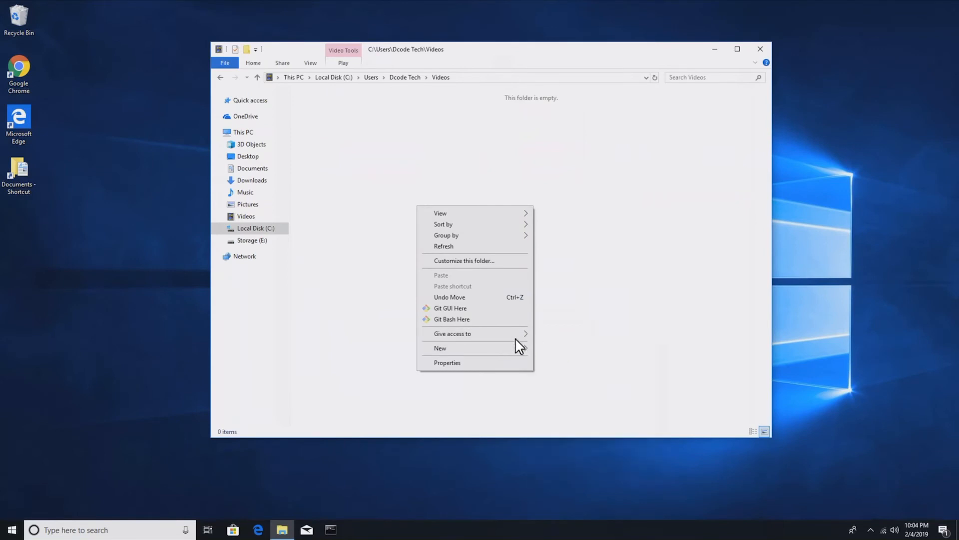
{"action": "mouse_move", "coordinate": [514, 350]}
{"action": "left_click", "coordinate": [551, 348]}
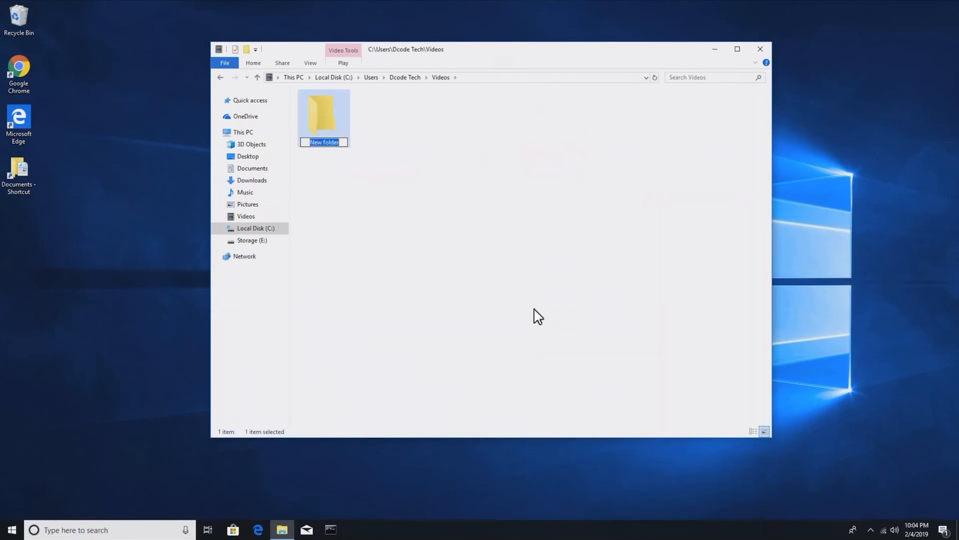
{"action": "type", "text": "Famil"}
{"action": "key", "text": "BackSpace"}
{"action": "key", "text": "BackSpace"}
{"action": "key", "text": "BackSpace"}
{"action": "key", "text": "BackSpace"}
{"action": "key", "text": "BackSpace"}
{"action": "type", "text": "Trips"}
{"action": "key", "text": "Return"}
Step: Open the Trips folder and create a subfolder named Family in it
{"action": "double_click", "coordinate": [324, 129]}
{"action": "right_click", "coordinate": [361, 149]}
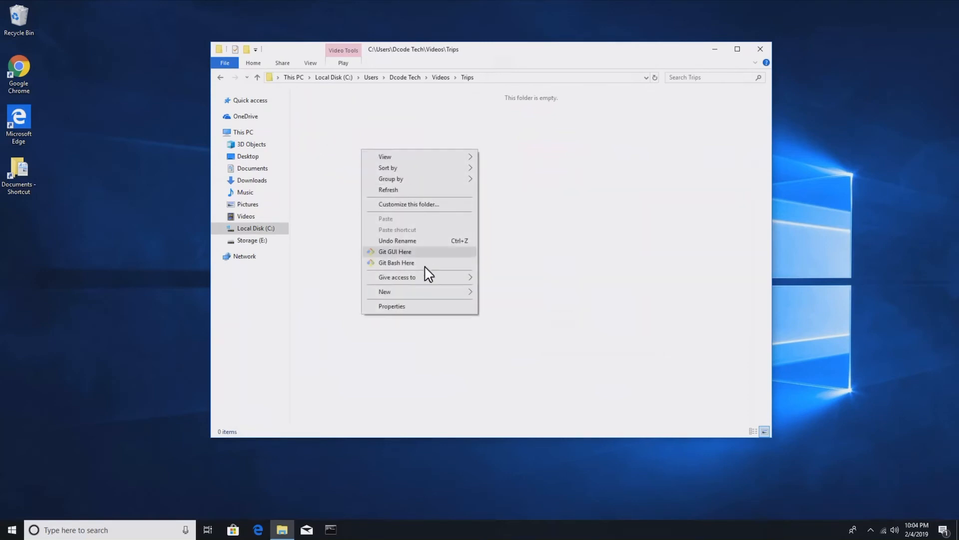
{"action": "mouse_move", "coordinate": [425, 291]}
{"action": "left_click", "coordinate": [491, 291]}
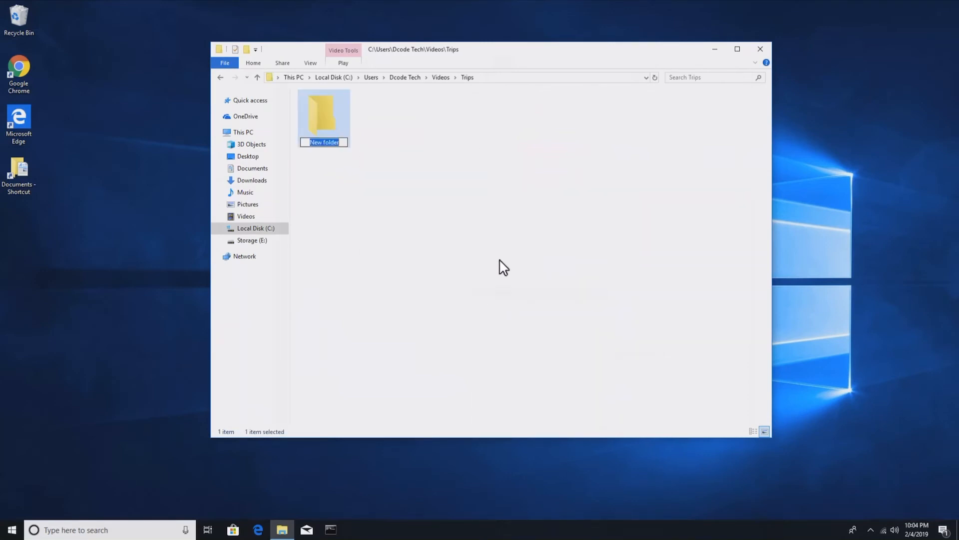
{"action": "type", "text": "Family"}
{"action": "key", "text": "Return"}
Step: Create a second subfolder named Business inside Trips
{"action": "right_click", "coordinate": [444, 205]}
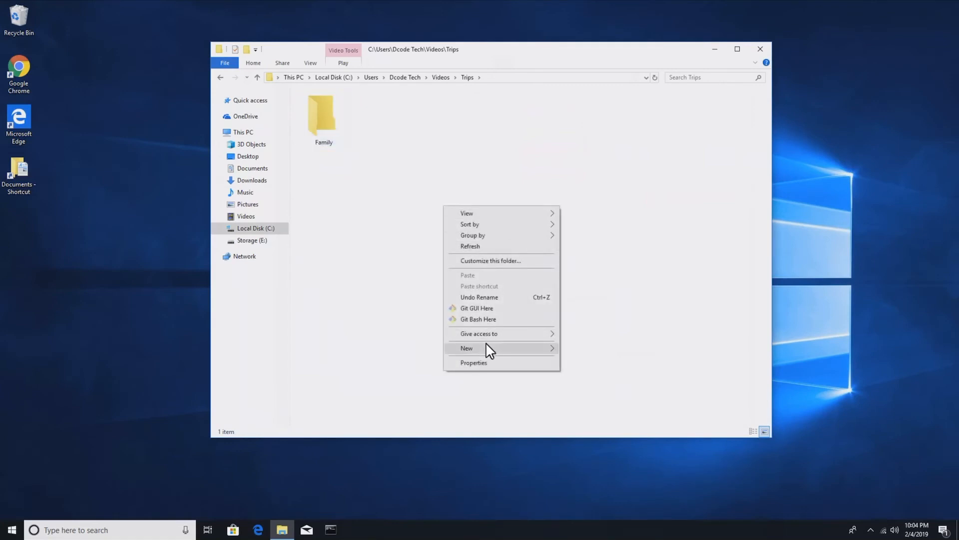
{"action": "mouse_move", "coordinate": [487, 347]}
{"action": "left_click", "coordinate": [580, 349]}
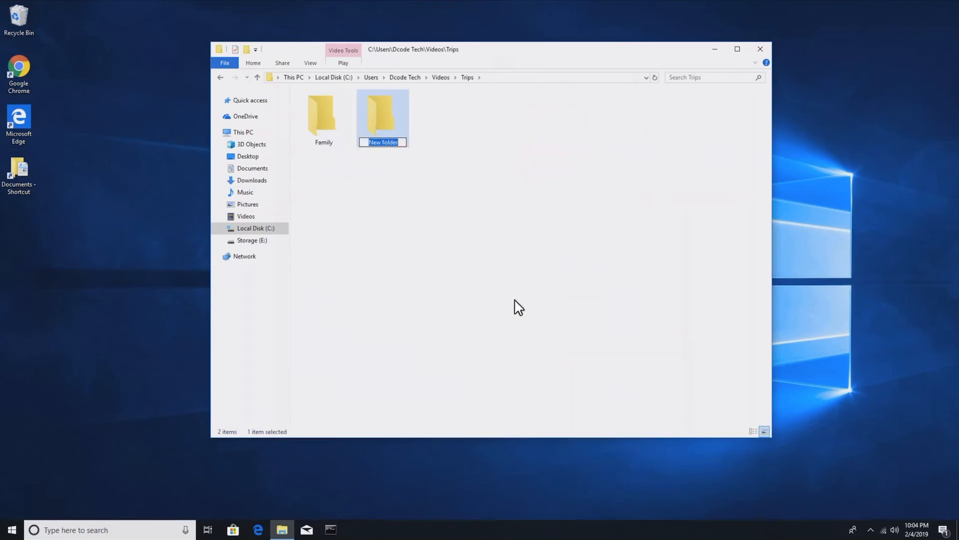
{"action": "type", "text": "Bsin"}
{"action": "key", "text": "BackSpace"}
{"action": "key", "text": "BackSpace"}
{"action": "key", "text": "BackSpace"}
{"action": "type", "text": "usiness"}
{"action": "key", "text": "Return"}
Step: Create a third subfolder named Personal inside Trips
{"action": "right_click", "coordinate": [371, 204]}
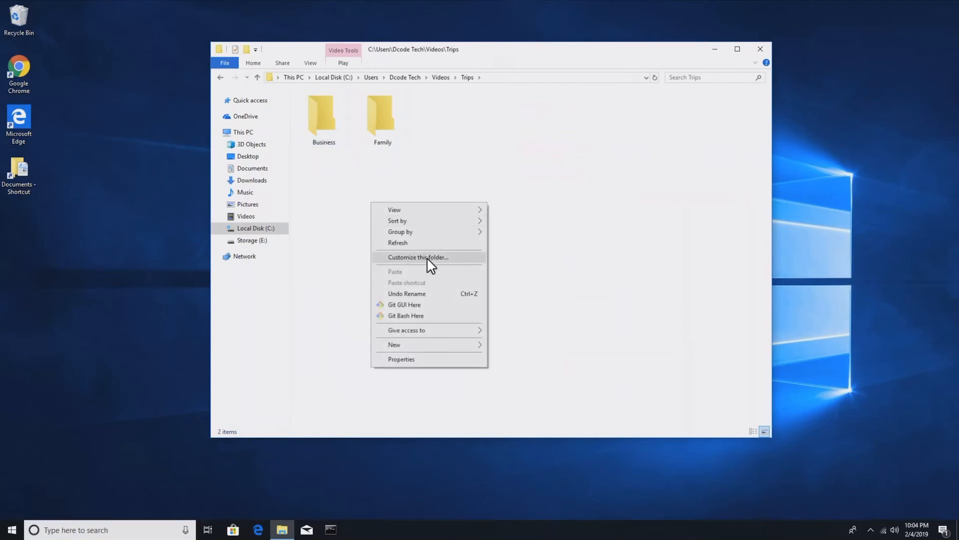
{"action": "mouse_move", "coordinate": [460, 348]}
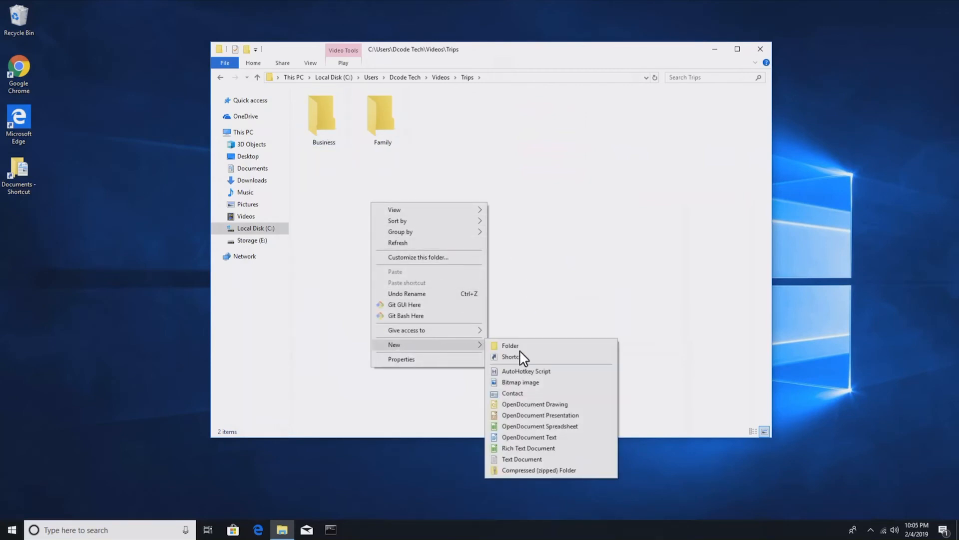
{"action": "left_click", "coordinate": [520, 346]}
{"action": "type", "text": "Personal"}
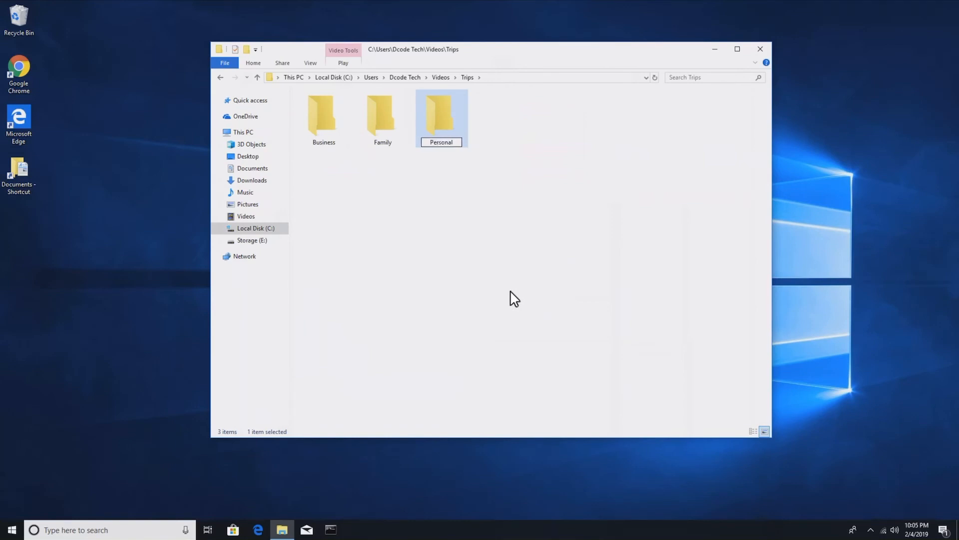
{"action": "key", "text": "Return"}
Step: Go back up to the Dcode Tech folder and retrace the path through Videos into Trips
{"action": "left_click", "coordinate": [221, 77]}
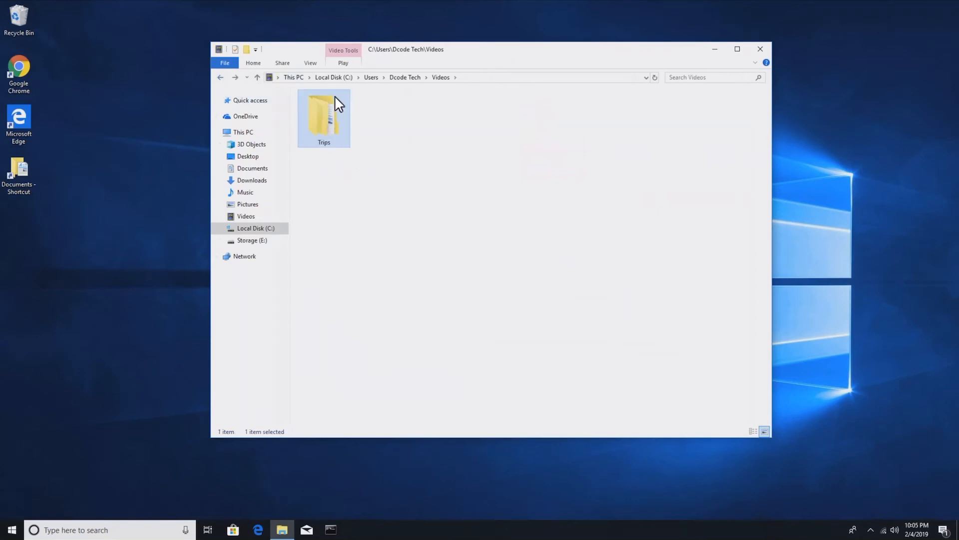
{"action": "left_click", "coordinate": [221, 78]}
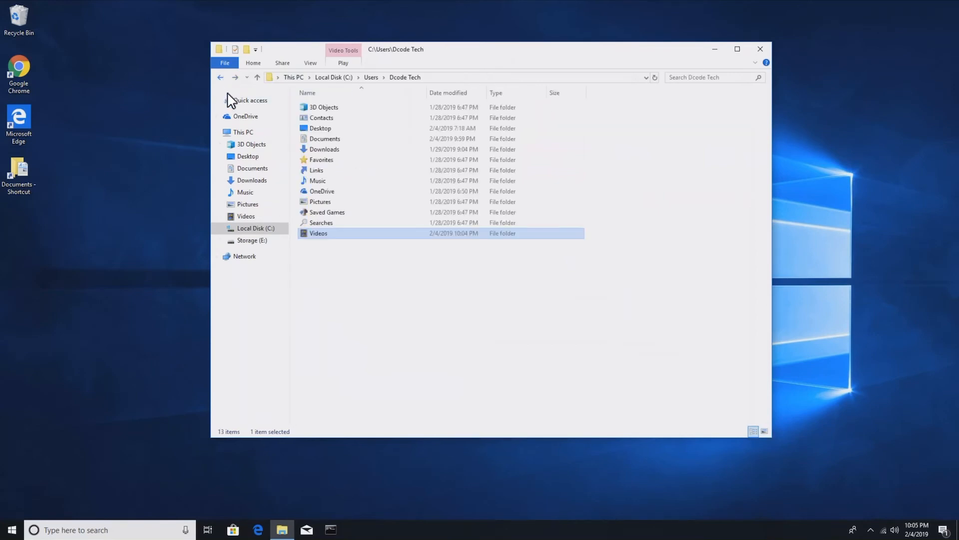
{"action": "double_click", "coordinate": [334, 233]}
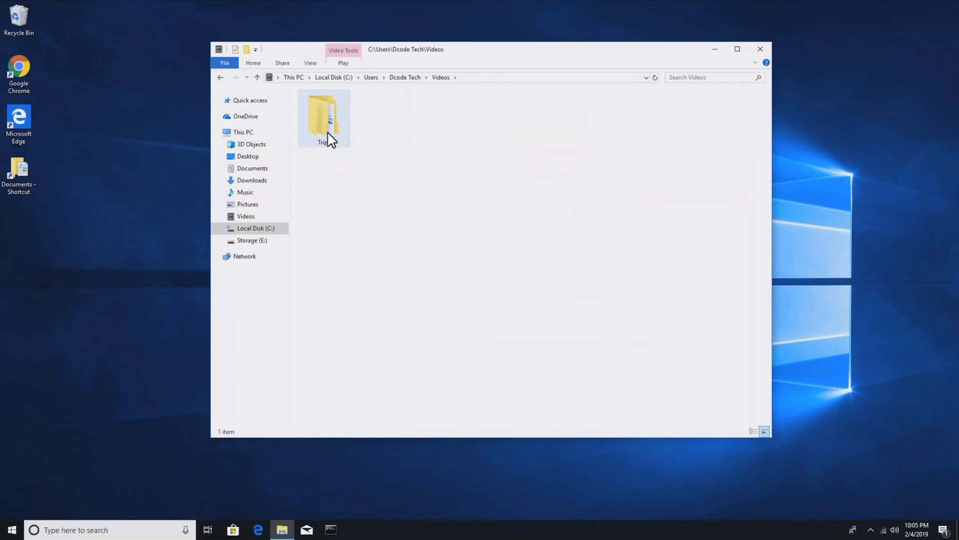
{"action": "left_click", "coordinate": [328, 132]}
{"action": "double_click", "coordinate": [328, 132]}
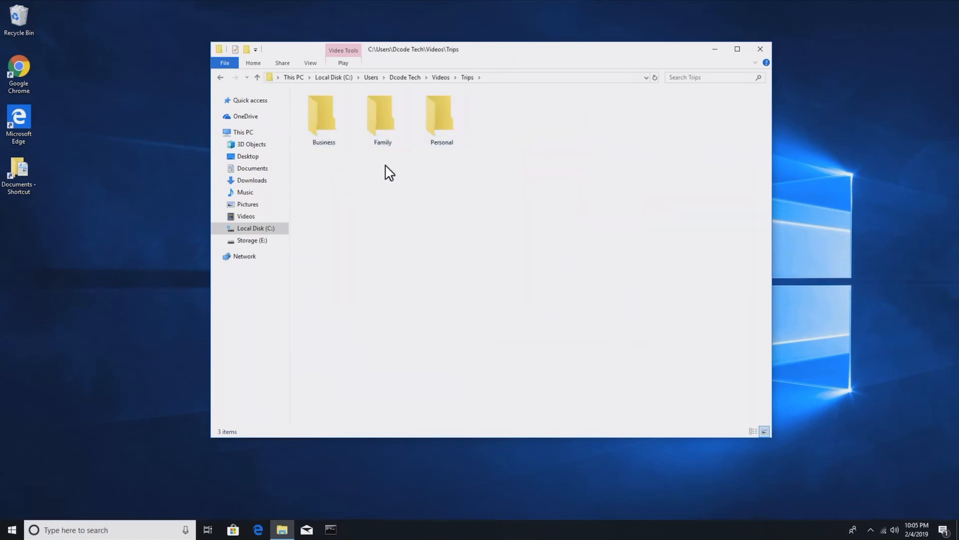
Step: Open the Family folder and create a subfolder named 2005 in it
{"action": "double_click", "coordinate": [381, 125]}
{"action": "right_click", "coordinate": [411, 155]}
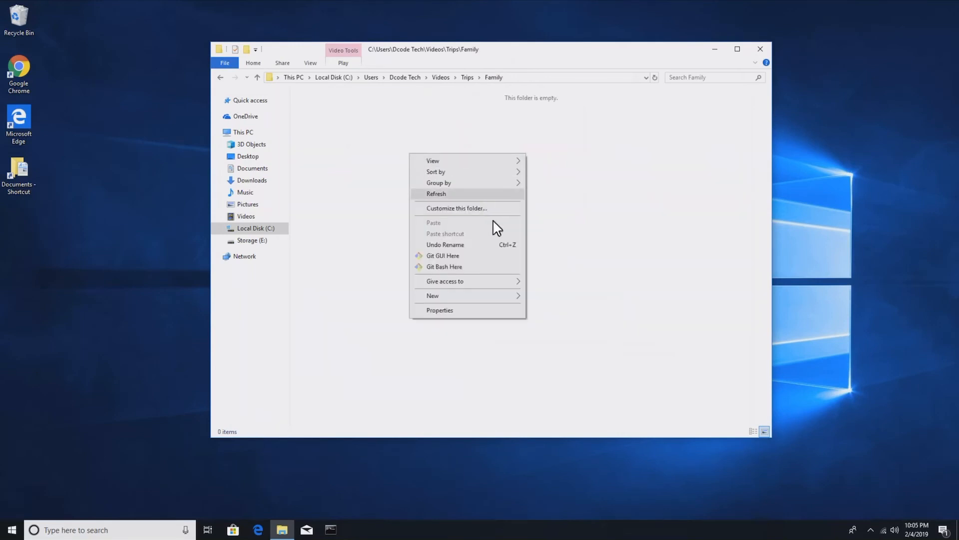
{"action": "mouse_move", "coordinate": [478, 302]}
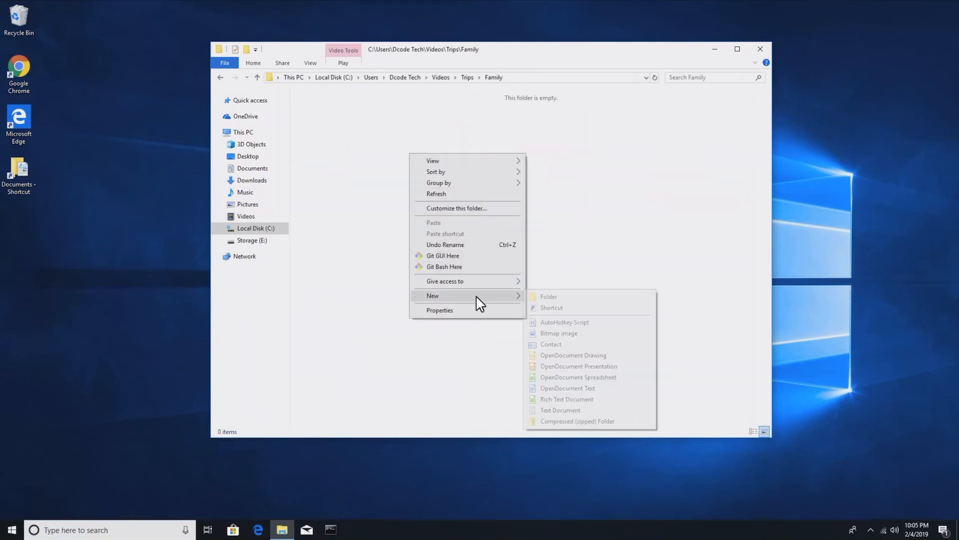
{"action": "left_click", "coordinate": [570, 298]}
{"action": "type", "text": "2005"}
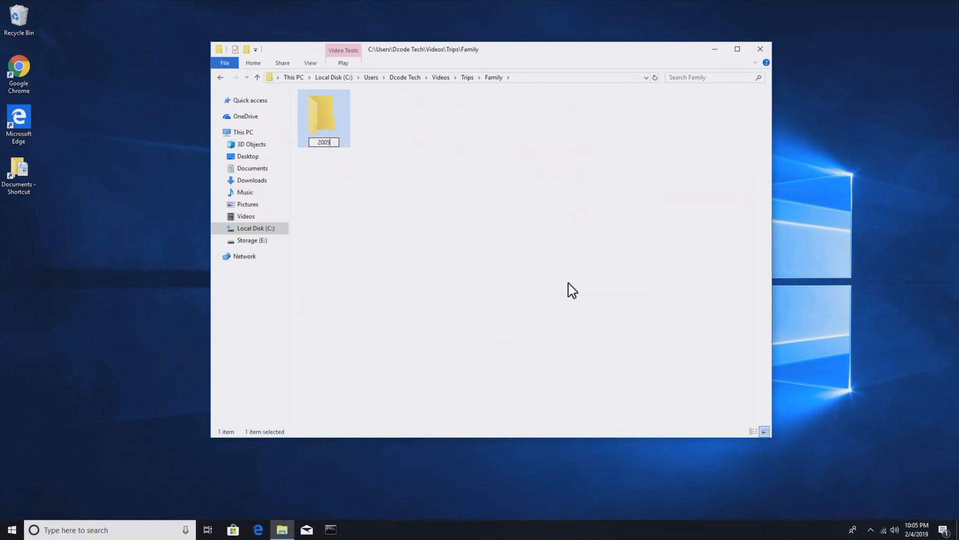
{"action": "key", "text": "Return"}
Step: Create another subfolder named 2010 inside Family and close the File Explorer window
{"action": "right_click", "coordinate": [566, 283]}
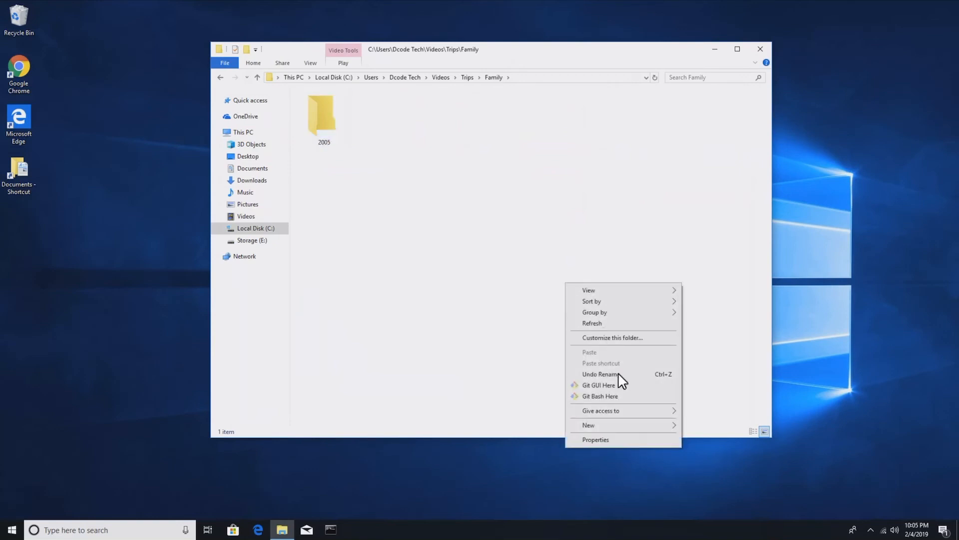
{"action": "mouse_move", "coordinate": [670, 425]}
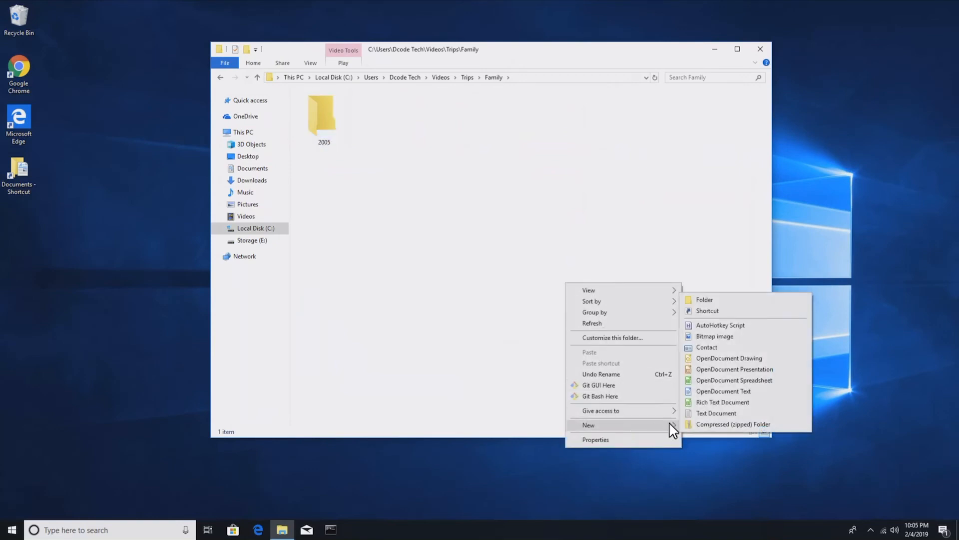
{"action": "left_click", "coordinate": [718, 299]}
{"action": "type", "text": "2"}
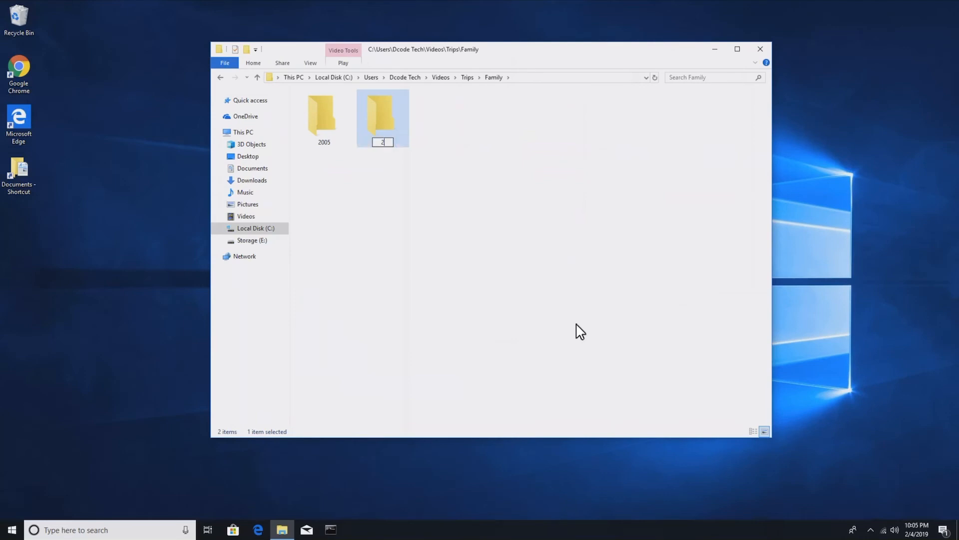
{"action": "type", "text": "010"}
{"action": "key", "text": "Return"}
{"action": "left_click", "coordinate": [759, 49]}
Step: Open Notepad and write the line "This is information about our 2005 trip" in a new document
{"action": "left_click", "coordinate": [103, 527]}
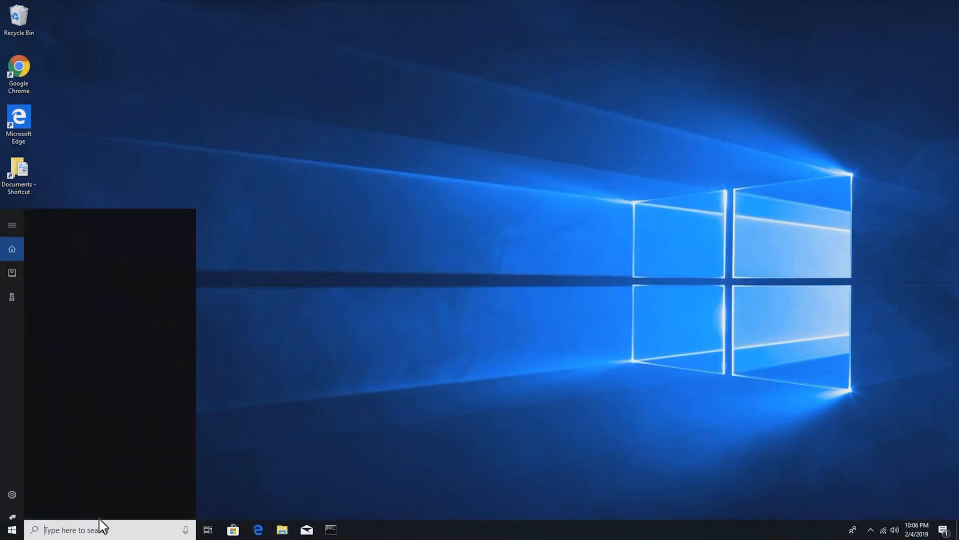
{"action": "type", "text": "note"}
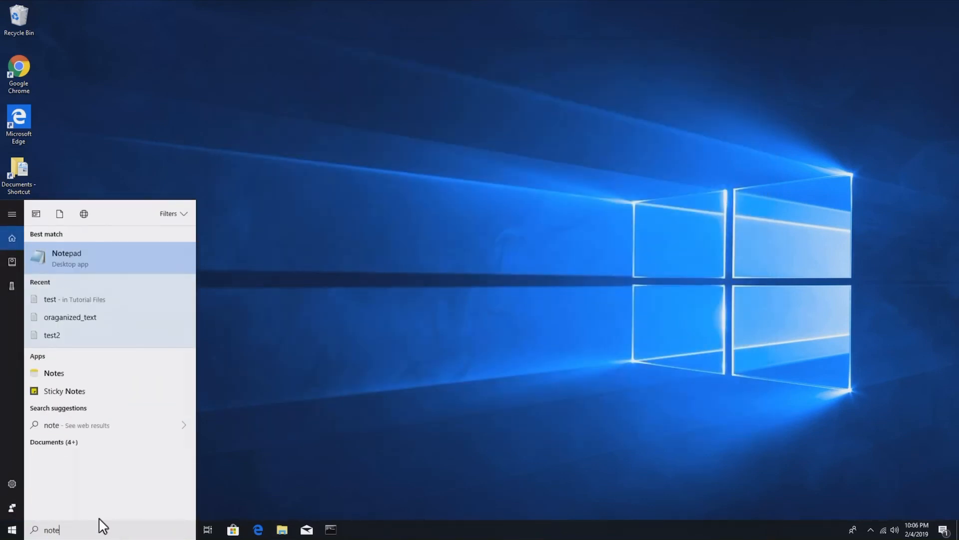
{"action": "key", "text": "Return"}
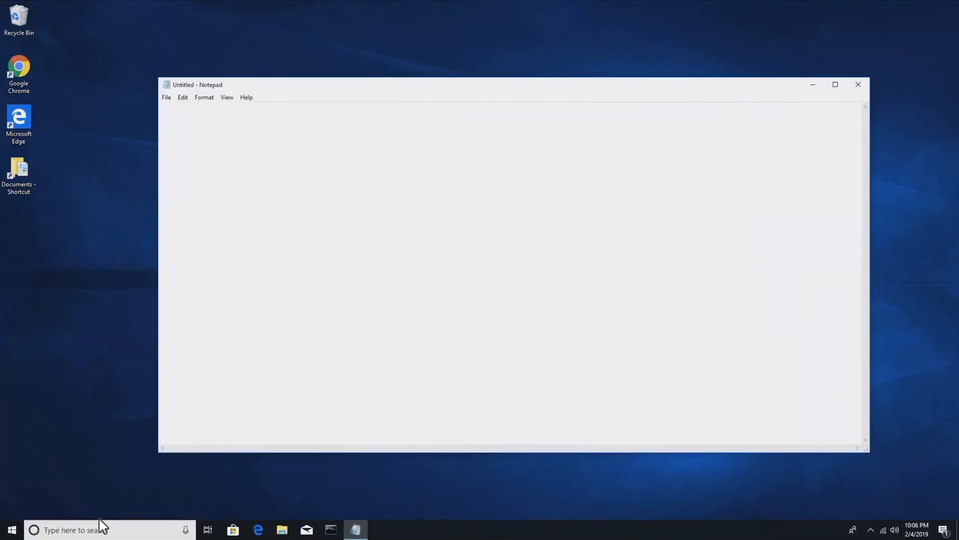
{"action": "type", "text": "This is information about 2005"}
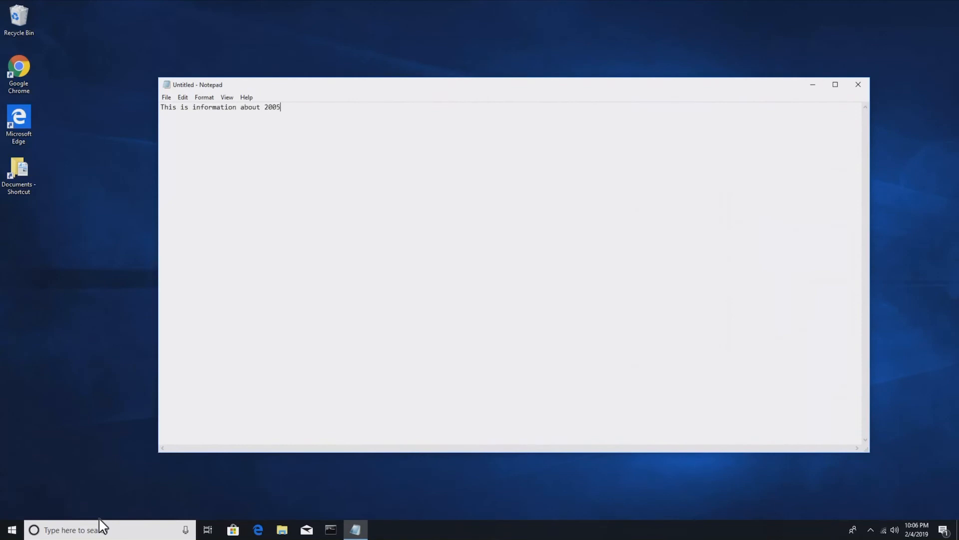
{"action": "type", "text": "0"}
{"action": "key", "text": "BackSpace"}
{"action": "key", "text": "BackSpace"}
{"action": "key", "text": "BackSpace"}
{"action": "type", "text": "our"}
Step: Start saving the note under a new name and trace the save location from Local Disk (C:) through Users and Dcode Tech to Documents
{"action": "left_click", "coordinate": [166, 98]}
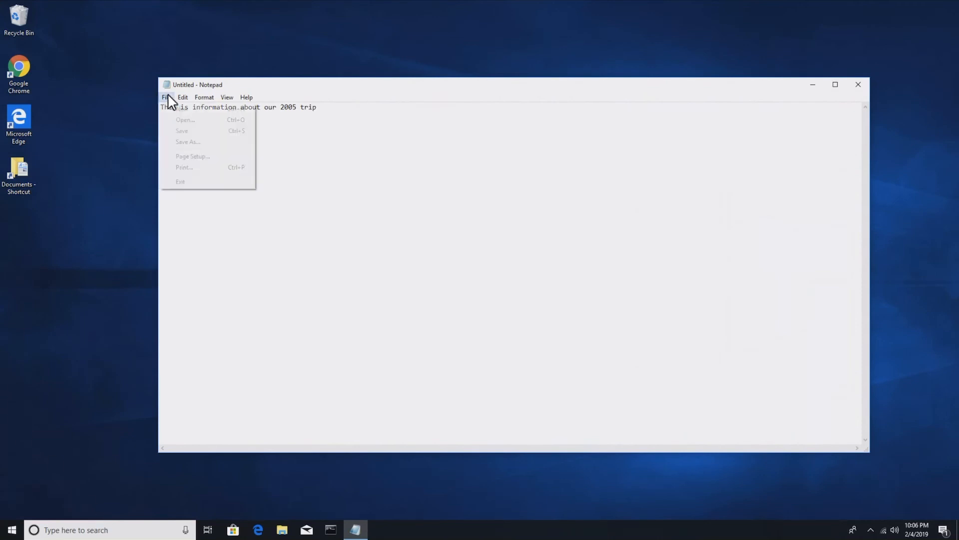
{"action": "left_click", "coordinate": [185, 143]}
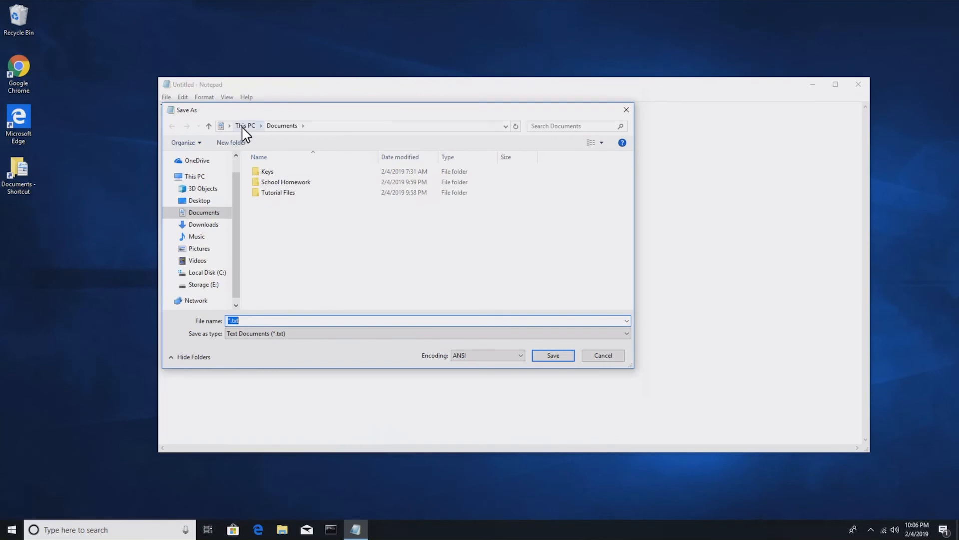
{"action": "left_click", "coordinate": [315, 126]}
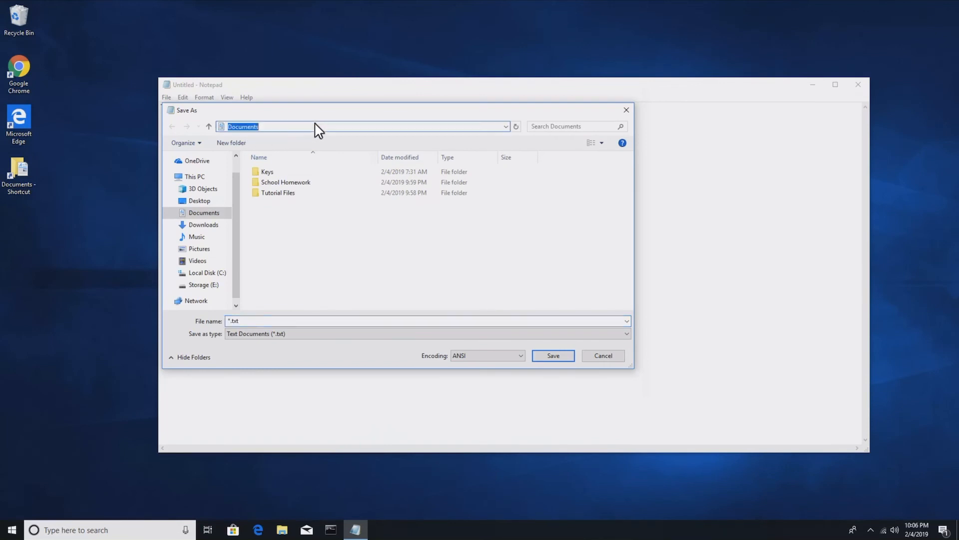
{"action": "left_click", "coordinate": [217, 273]}
{"action": "double_click", "coordinate": [292, 268]}
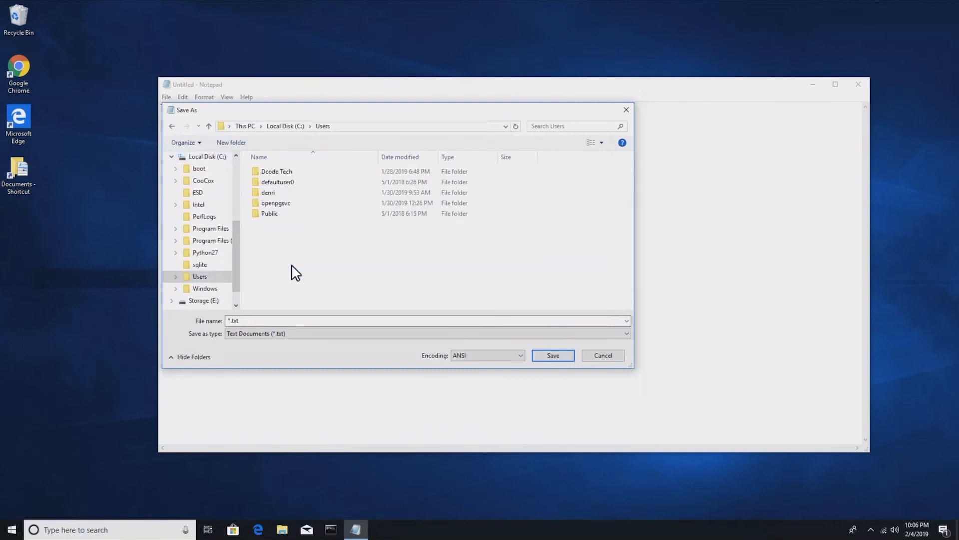
{"action": "double_click", "coordinate": [288, 174]}
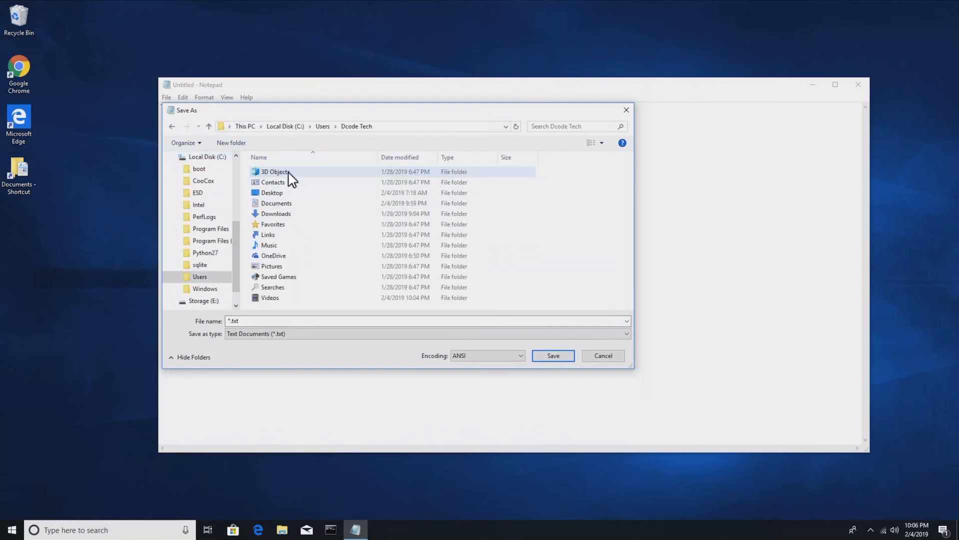
{"action": "double_click", "coordinate": [294, 206]}
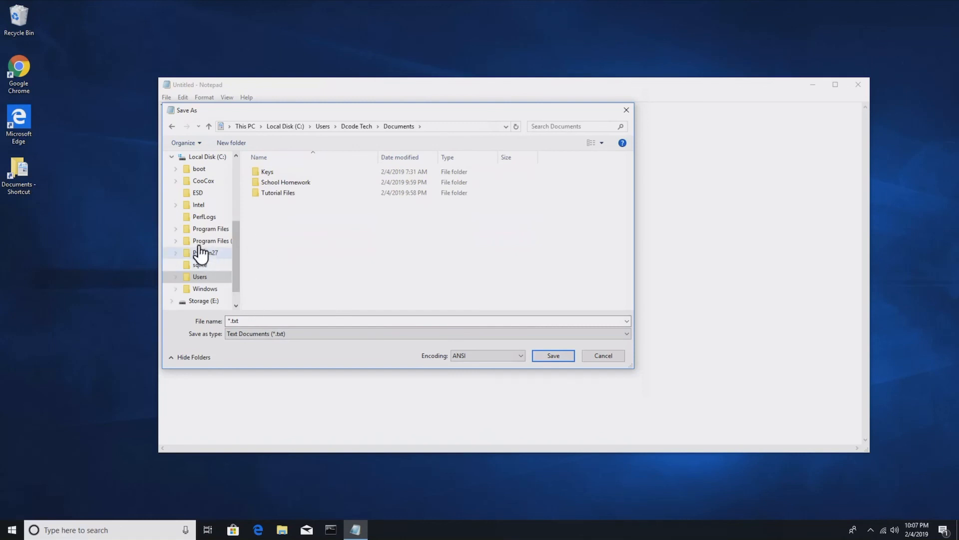
Step: Change the save location to the 2005 folder, going from Users through Dcode Tech, Videos, Trips and Family
{"action": "left_click", "coordinate": [217, 276]}
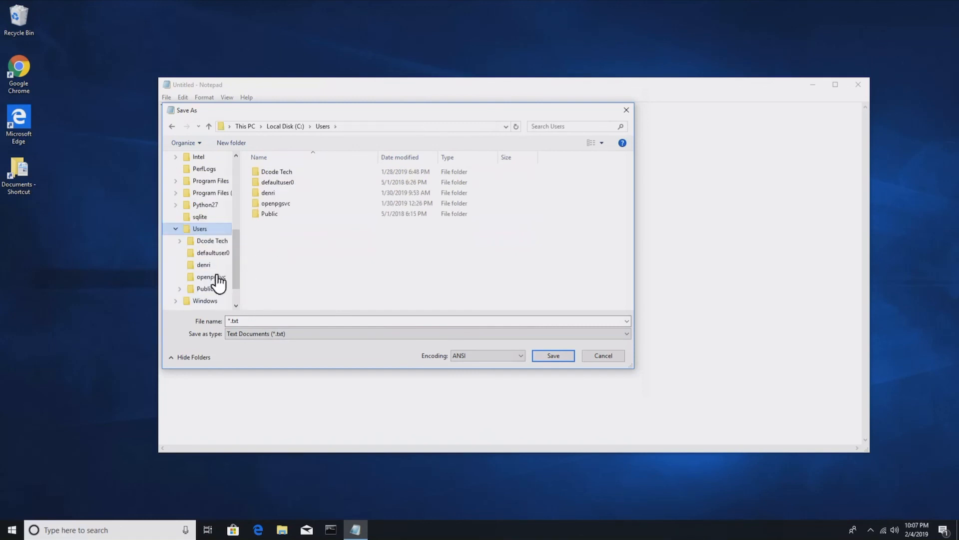
{"action": "double_click", "coordinate": [284, 174]}
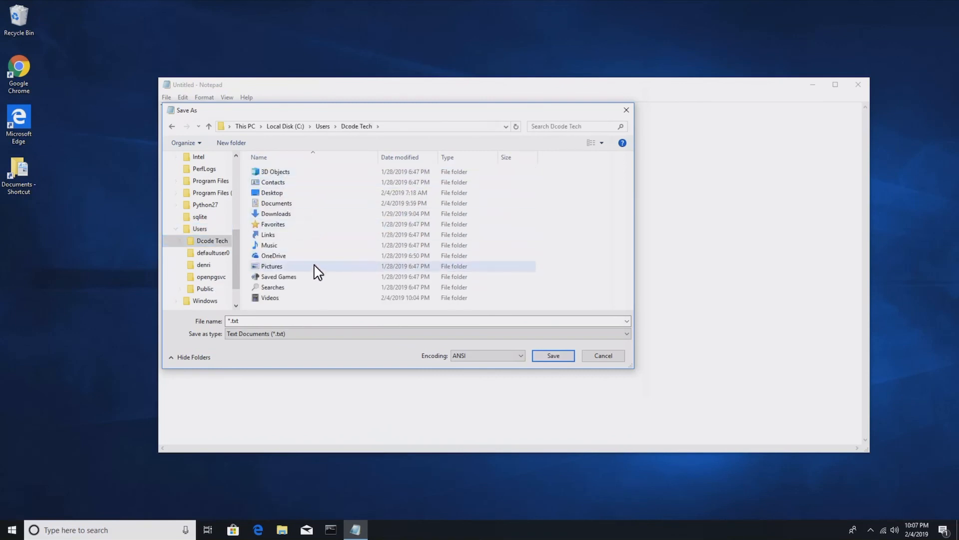
{"action": "double_click", "coordinate": [302, 297]}
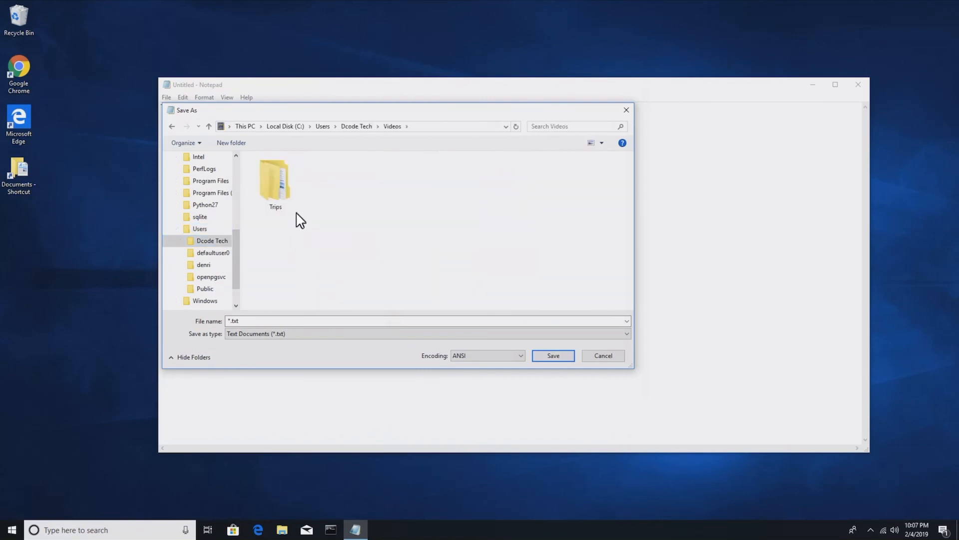
{"action": "double_click", "coordinate": [279, 188]}
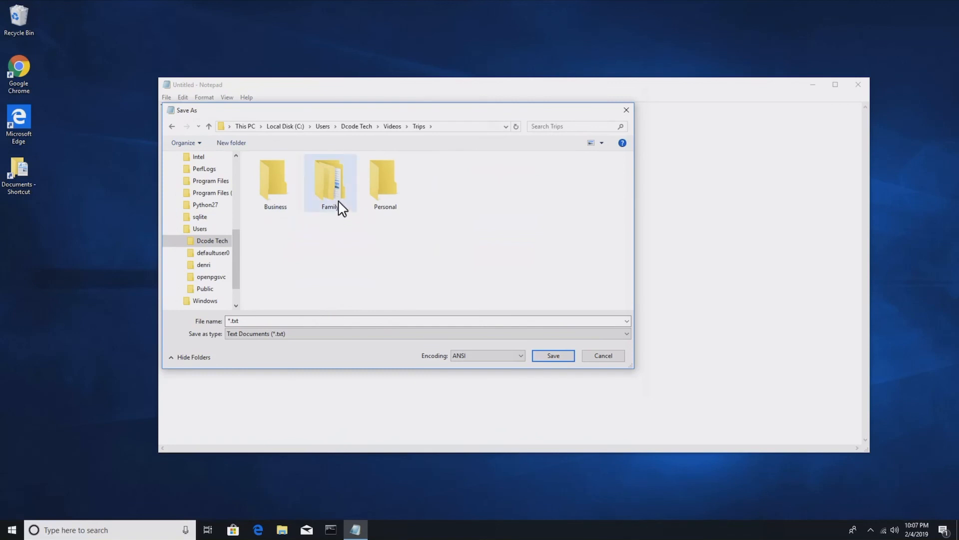
{"action": "double_click", "coordinate": [337, 202]}
{"action": "double_click", "coordinate": [280, 185]}
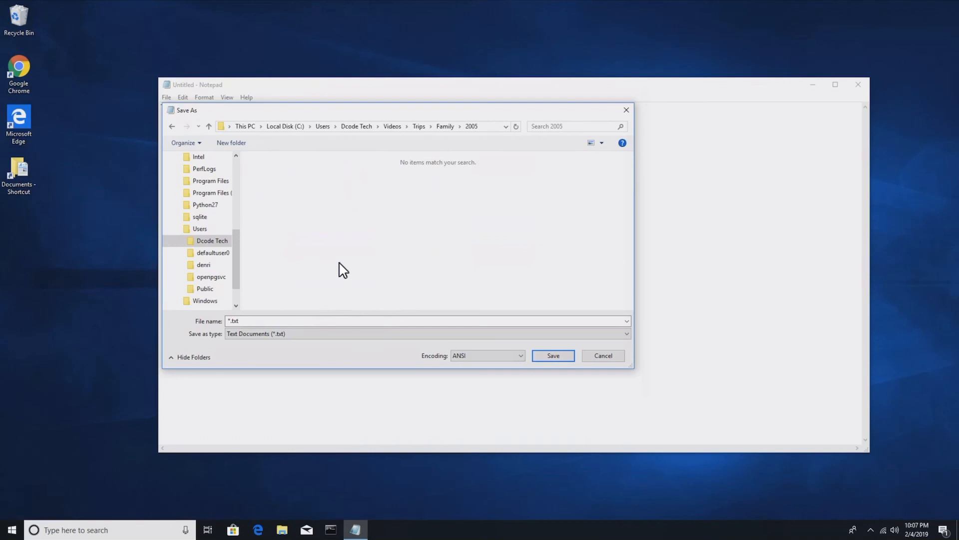
Step: Save the text document as family_trip in the 2005 folder and close Notepad
{"action": "double_click", "coordinate": [232, 322]}
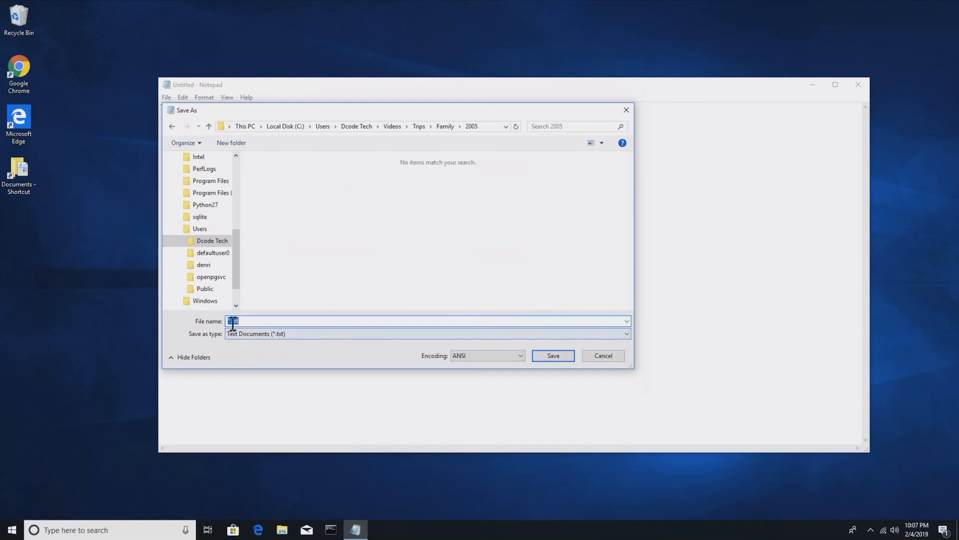
{"action": "left_click", "coordinate": [232, 321]}
{"action": "key", "text": "BackSpace"}
{"action": "type", "text": "family_trip"}
{"action": "left_click", "coordinate": [556, 356]}
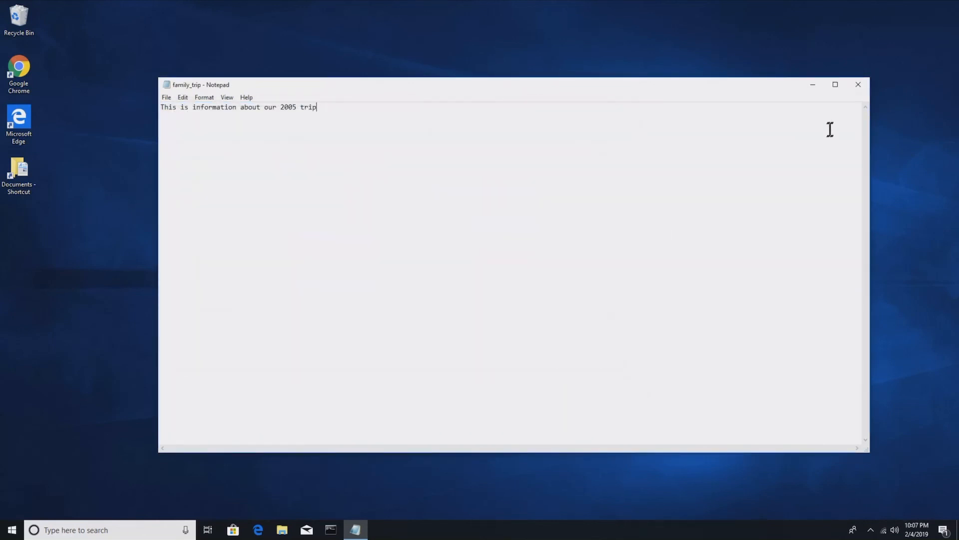
{"action": "left_click", "coordinate": [858, 85]}
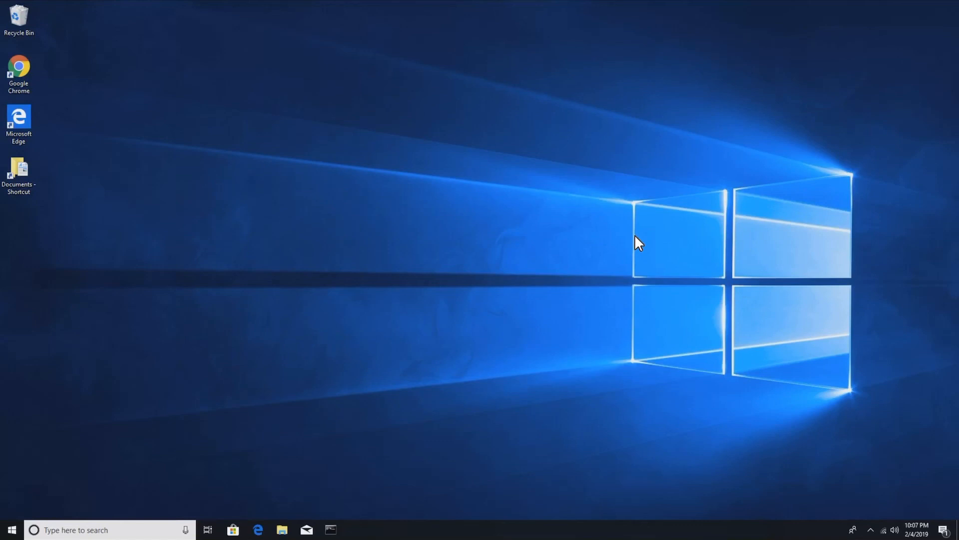
Step: Switch to File Explorer and open Videos, Trips, Family and 2005 to check for the saved file
{"action": "left_click", "coordinate": [283, 530]}
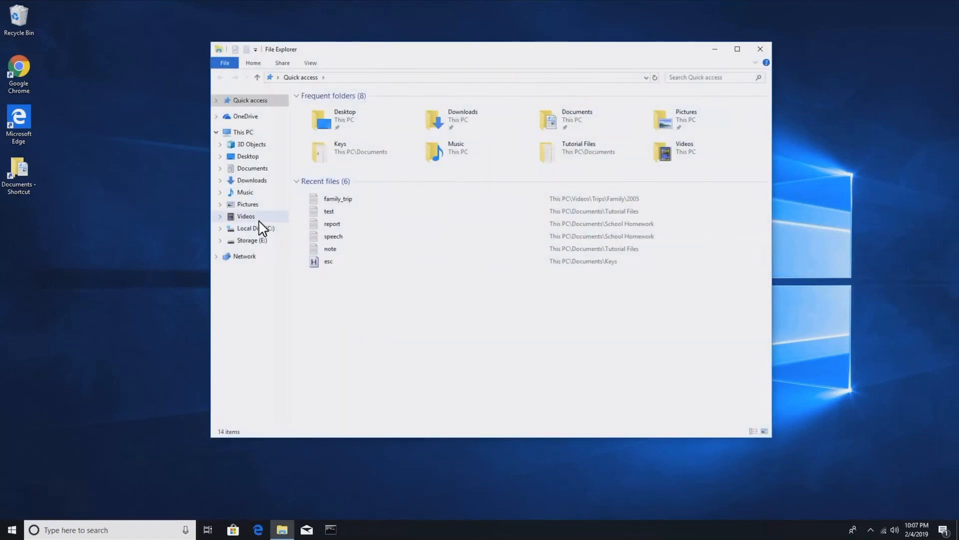
{"action": "left_click", "coordinate": [258, 221]}
{"action": "double_click", "coordinate": [336, 141]}
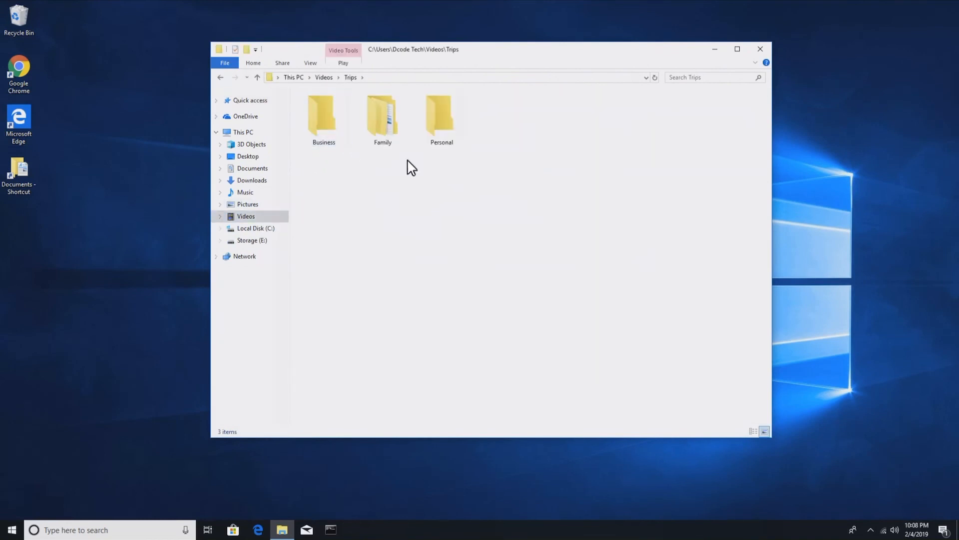
{"action": "double_click", "coordinate": [383, 138]}
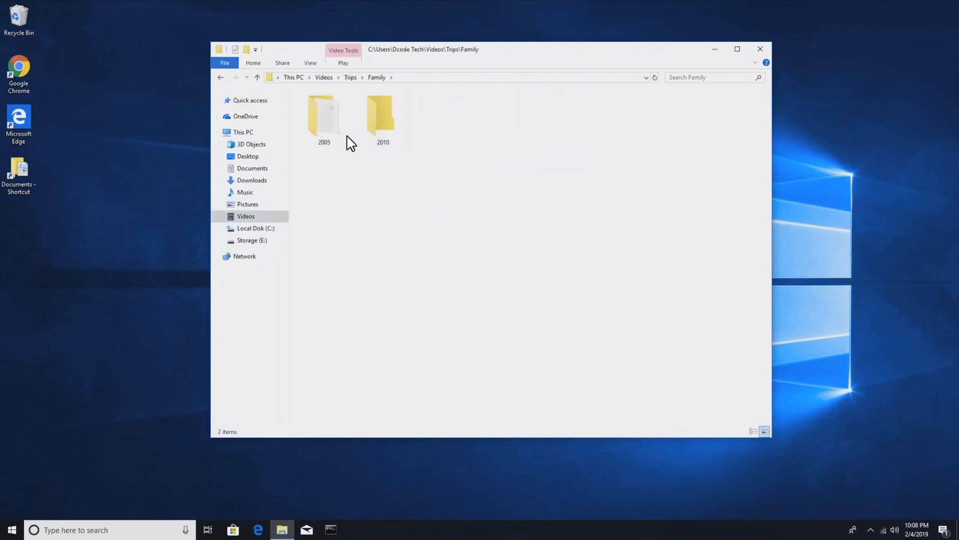
{"action": "double_click", "coordinate": [321, 134]}
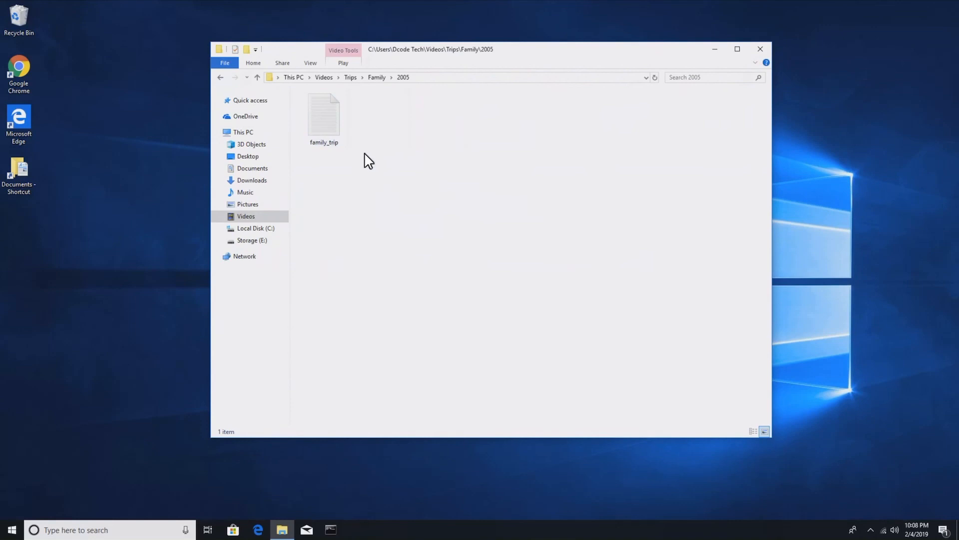